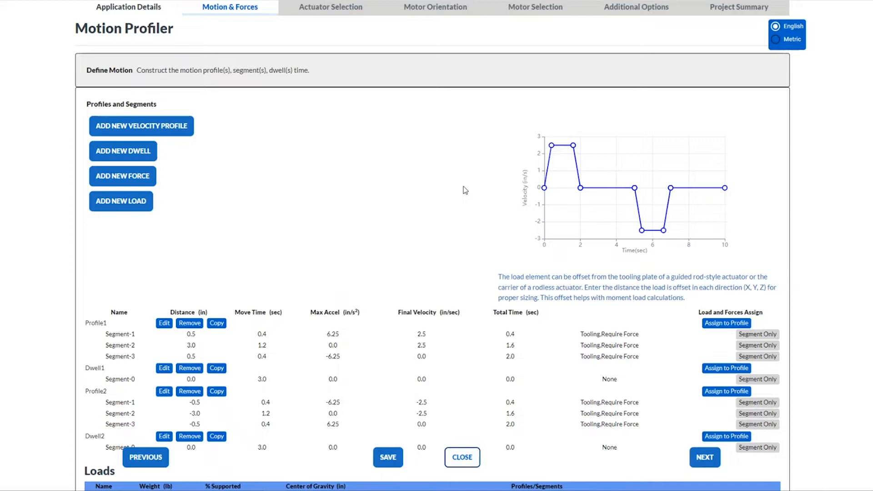
- Start a new trapezoid velocity profile and set its total distance to 2 in
{"action": "scroll", "coordinate": [464, 190], "scroll_direction": "down", "scroll_amount": 3}
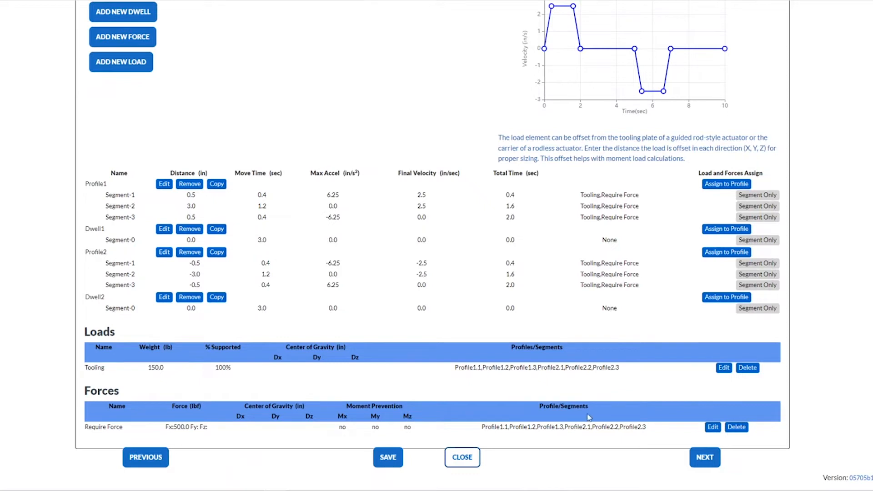
{"action": "scroll", "coordinate": [586, 418], "scroll_direction": "up", "scroll_amount": 3}
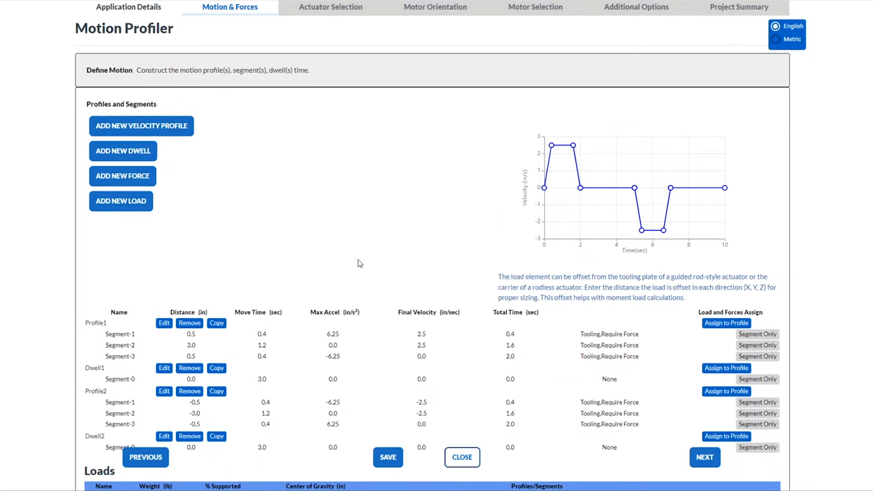
{"action": "left_click", "coordinate": [132, 131]}
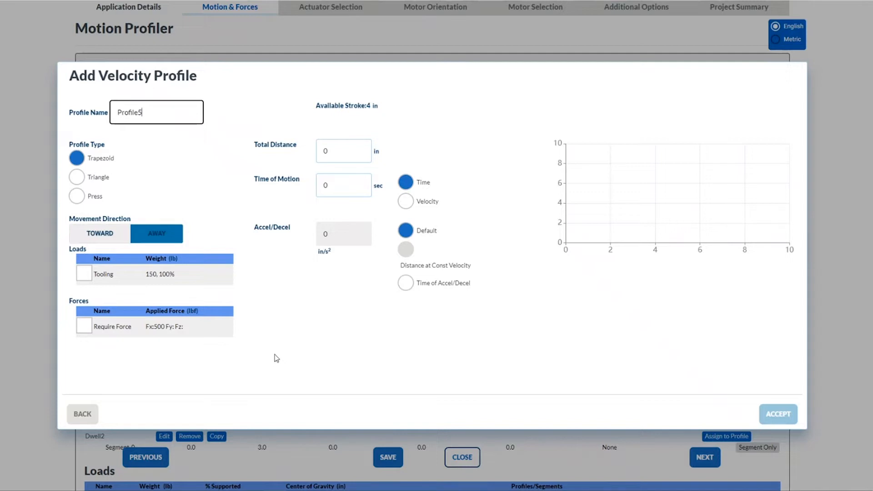
{"action": "left_click", "coordinate": [337, 154]}
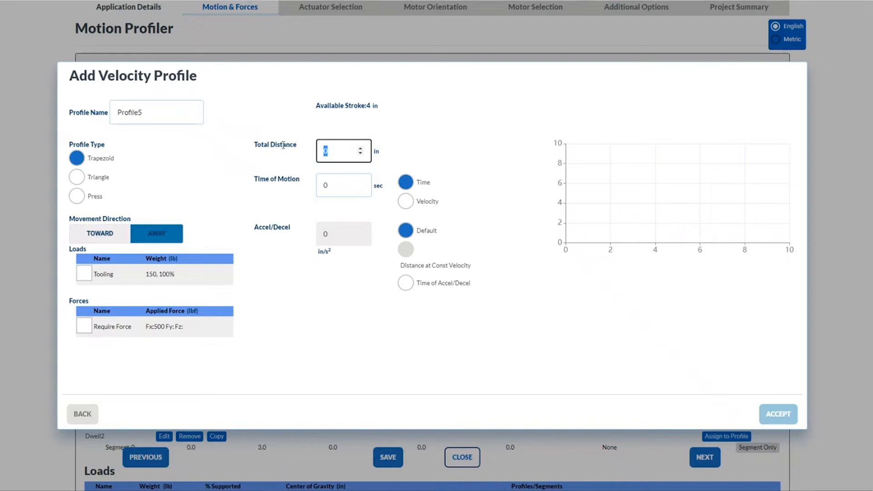
{"action": "type", "text": "2"}
{"action": "key", "text": "Tab"}
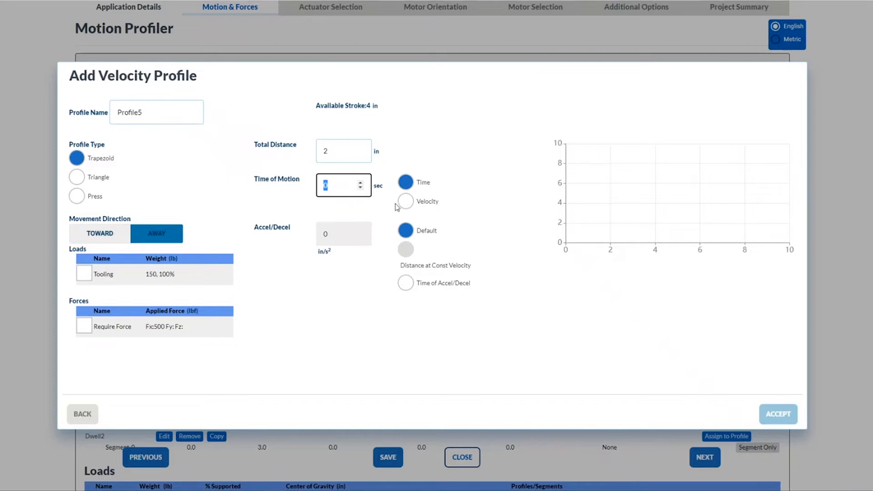
- Define the trapezoid's motion by velocity and set the velocity of motion to 2 in/sec
{"action": "left_click", "coordinate": [409, 202]}
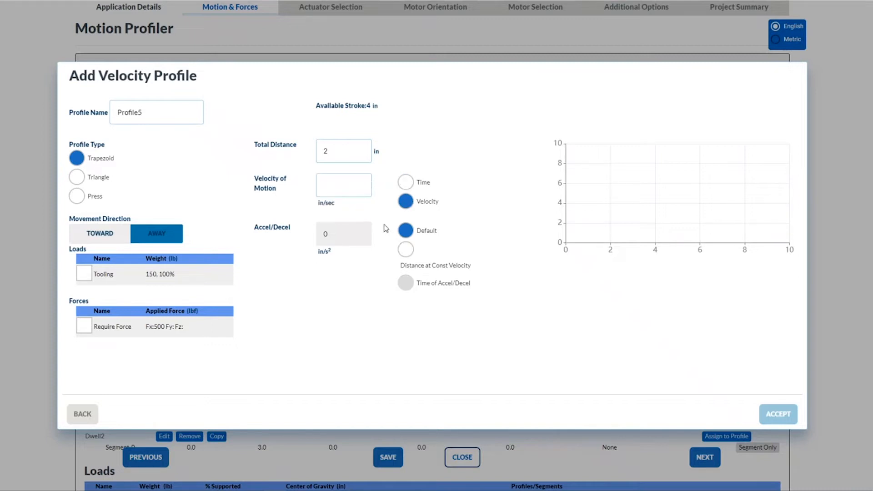
{"action": "left_click", "coordinate": [342, 185]}
{"action": "type", "text": "2"}
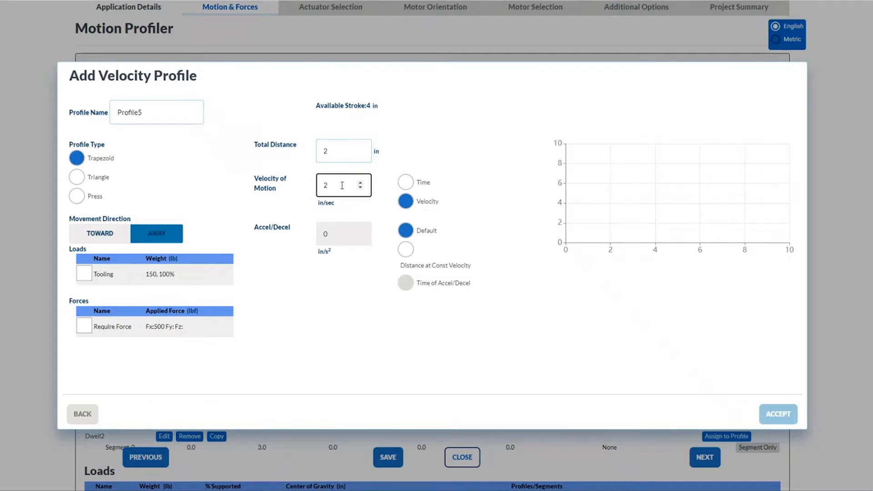
{"action": "key", "text": "Tab"}
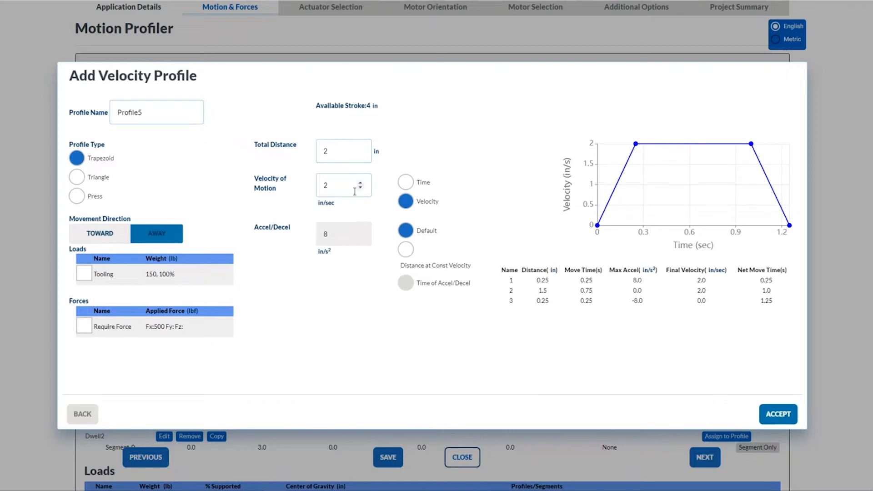
- Define the trapezoid's motion by time instead and set the time of motion to 2 sec
{"action": "left_click", "coordinate": [406, 184]}
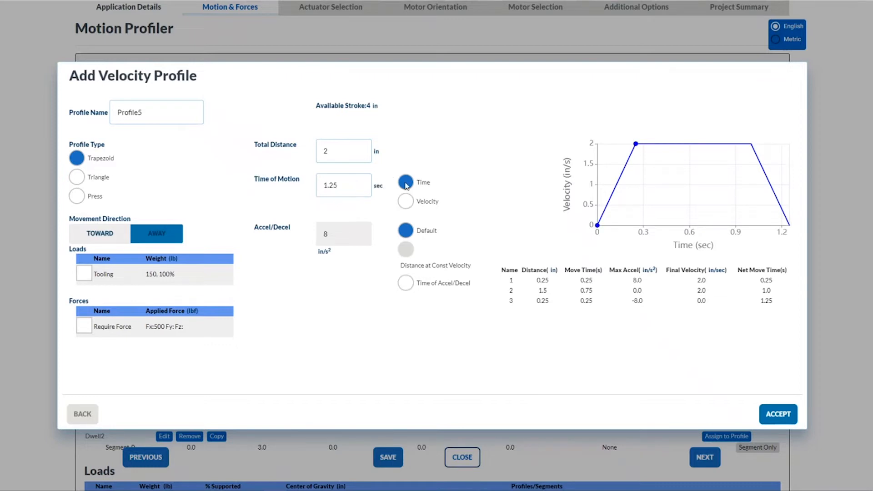
{"action": "left_click_drag", "start_coordinate": [345, 188], "coordinate": [279, 184]}
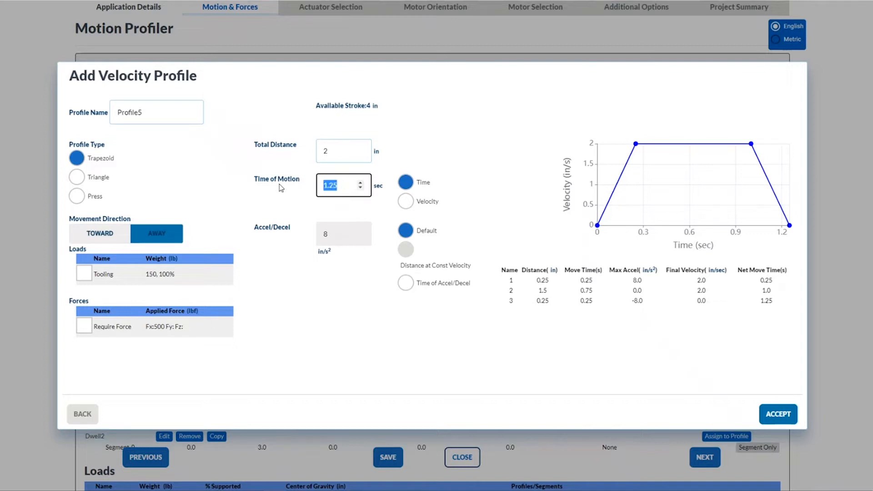
{"action": "type", "text": "2"}
{"action": "key", "text": "Tab"}
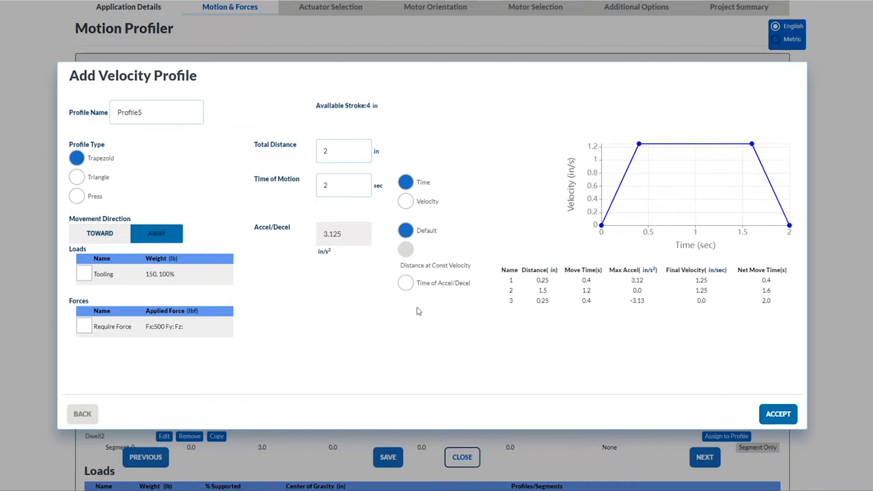
- Define the acceleration and deceleration by time and set it to .05 sec
{"action": "left_click", "coordinate": [406, 283]}
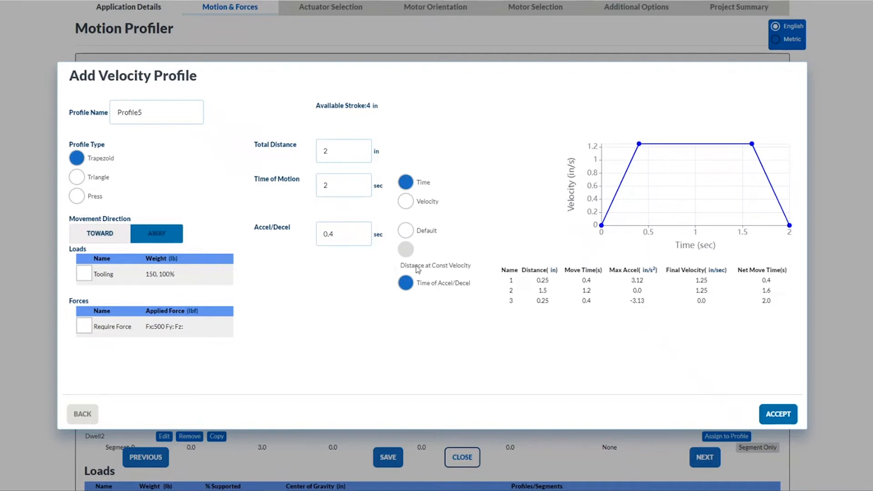
{"action": "left_click_drag", "start_coordinate": [343, 237], "coordinate": [280, 241]}
{"action": "type", "text": "1.5"}
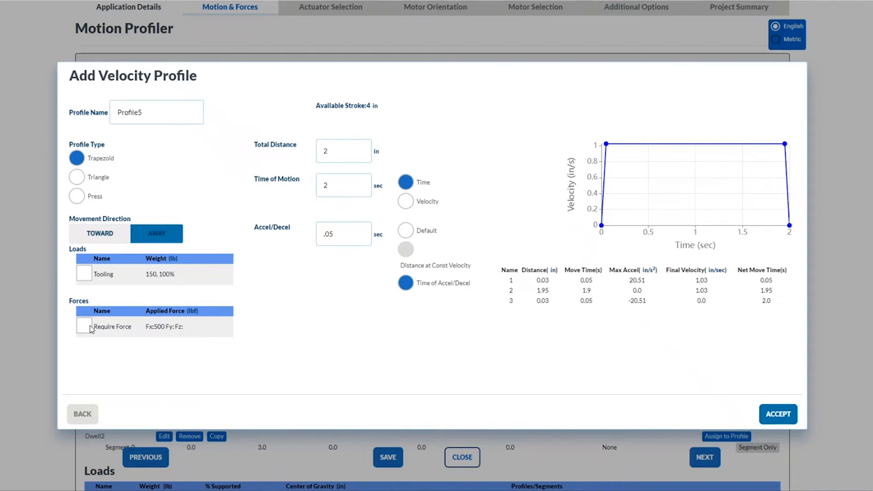
- Change the profile type to Triangle, try a velocity of motion of 6 in/sec, and return to the time definition
{"action": "left_click", "coordinate": [76, 178]}
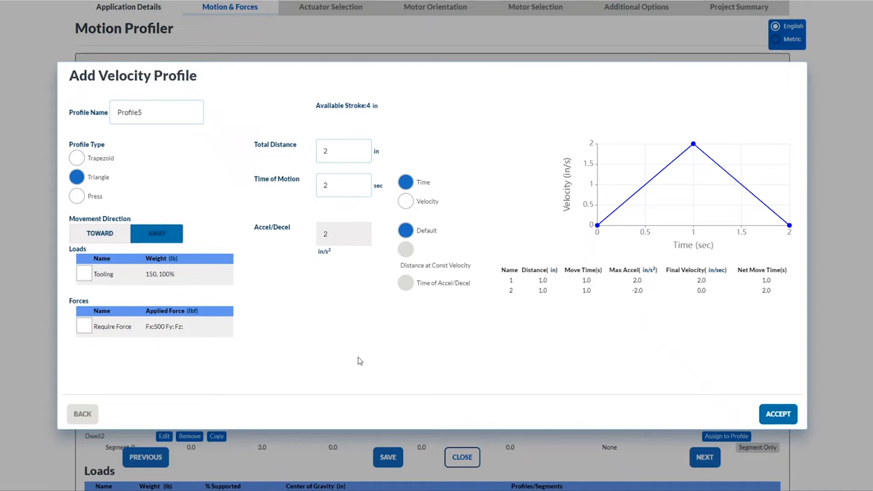
{"action": "left_click", "coordinate": [404, 204]}
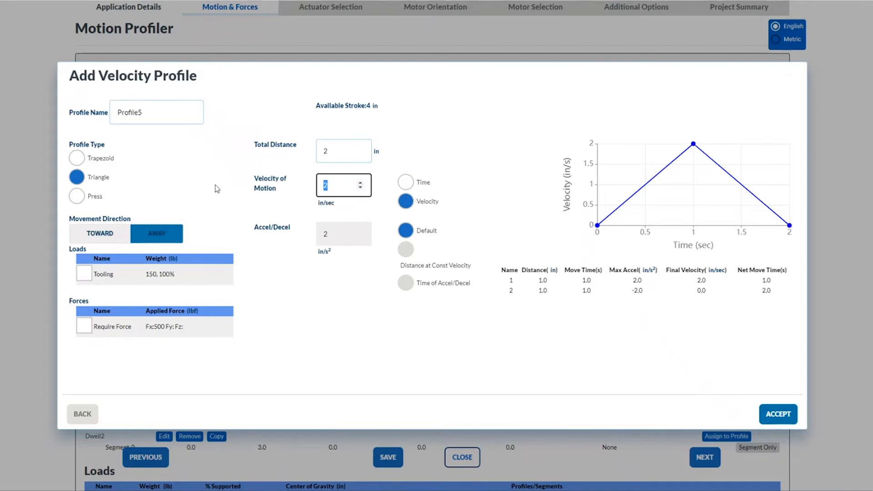
{"action": "type", "text": "6"}
{"action": "key", "text": "Tab"}
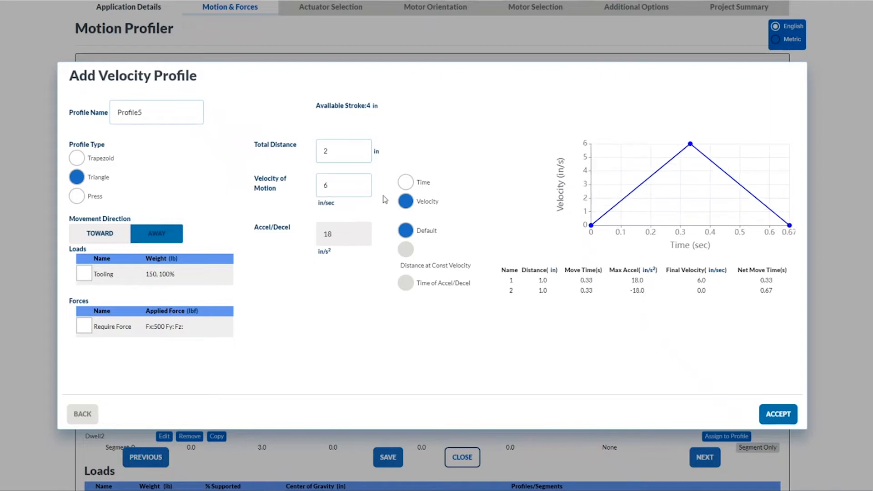
{"action": "left_click", "coordinate": [406, 184]}
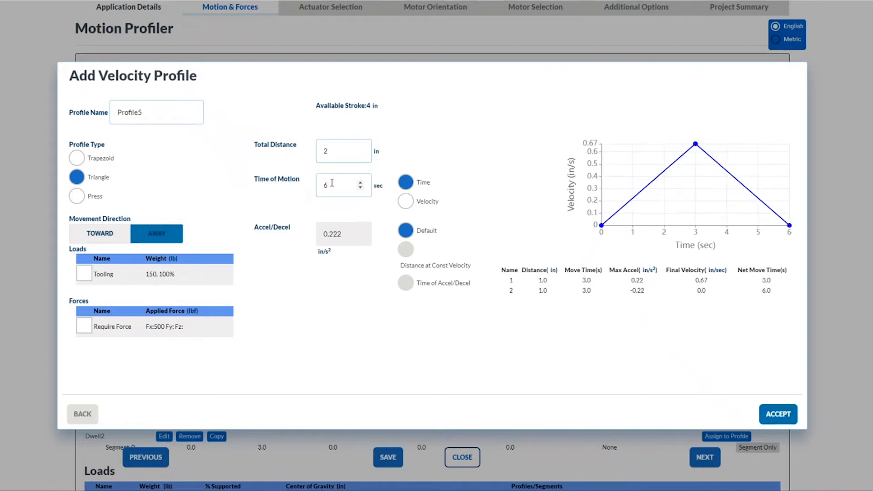
- Change the profile type to Press, with an approach distance of 2 in and a press distance of .25 in
{"action": "left_click", "coordinate": [74, 198]}
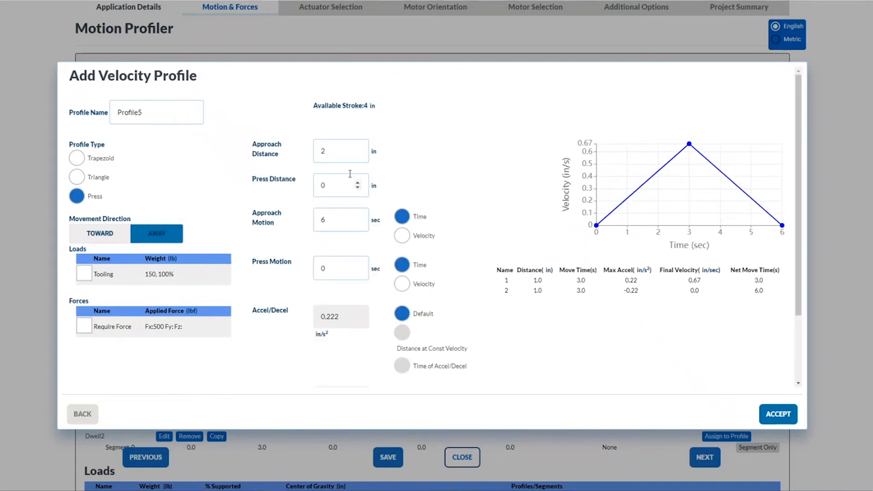
{"action": "double_click", "coordinate": [336, 157]}
{"action": "key", "text": "BackSpace"}
{"action": "double_click", "coordinate": [334, 220]}
{"action": "key", "text": "BackSpace"}
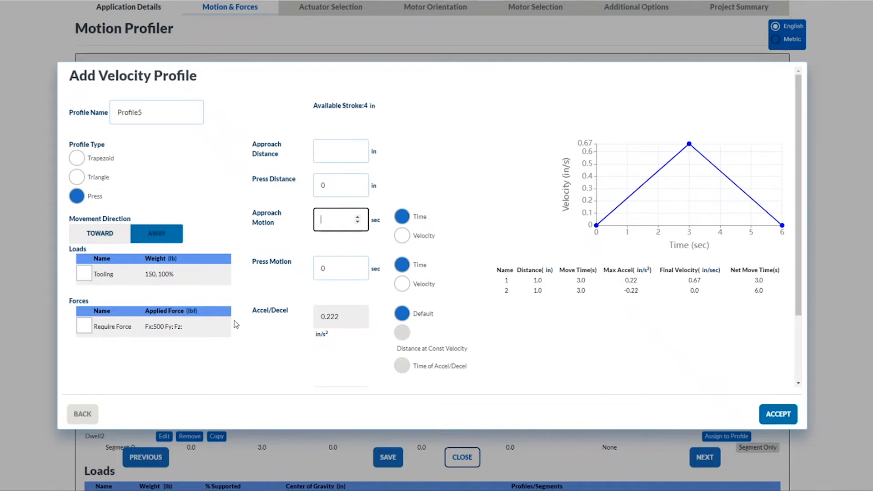
{"action": "left_click", "coordinate": [328, 146]}
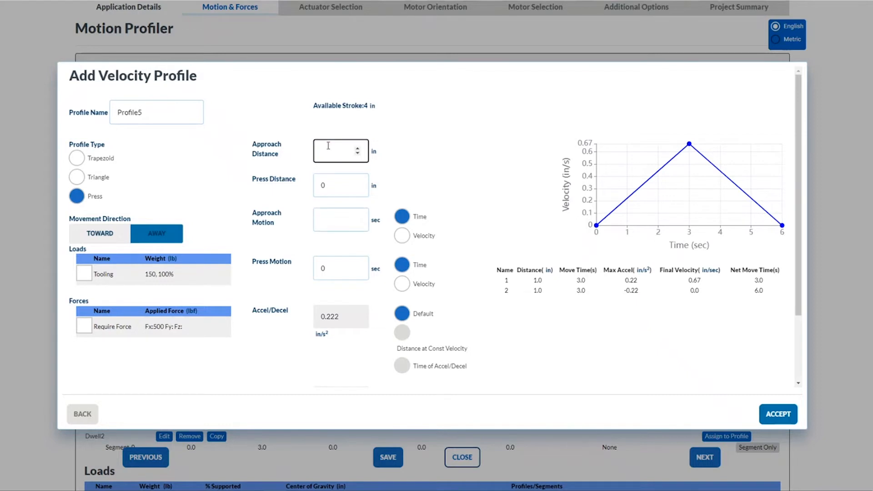
{"action": "type", "text": "2"}
{"action": "key", "text": "Tab"}
{"action": "type", "text": ".25"}
{"action": "key", "text": "Tab"}
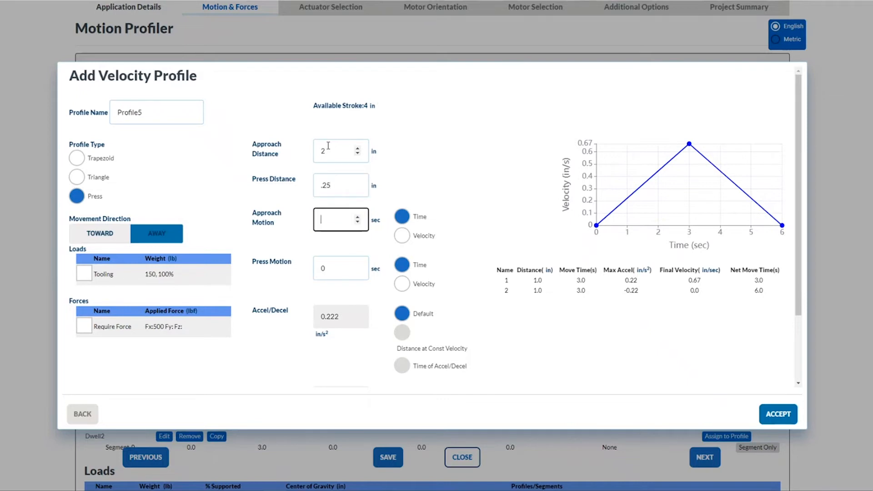
- Set the approach motion to 1 sec and the press motion to a velocity of .5 in/sec, and accept the profile
{"action": "type", "text": "1"}
{"action": "key", "text": "Tab"}
{"action": "left_click", "coordinate": [402, 284]}
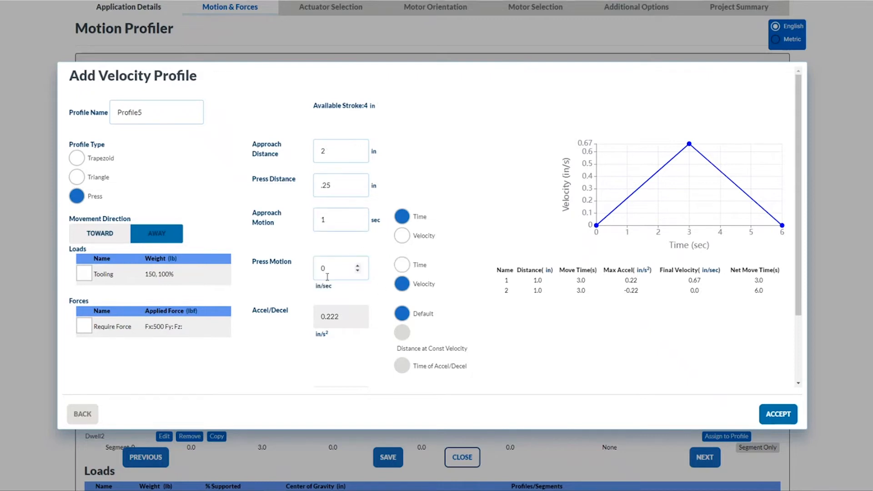
{"action": "type", "text": ".5"}
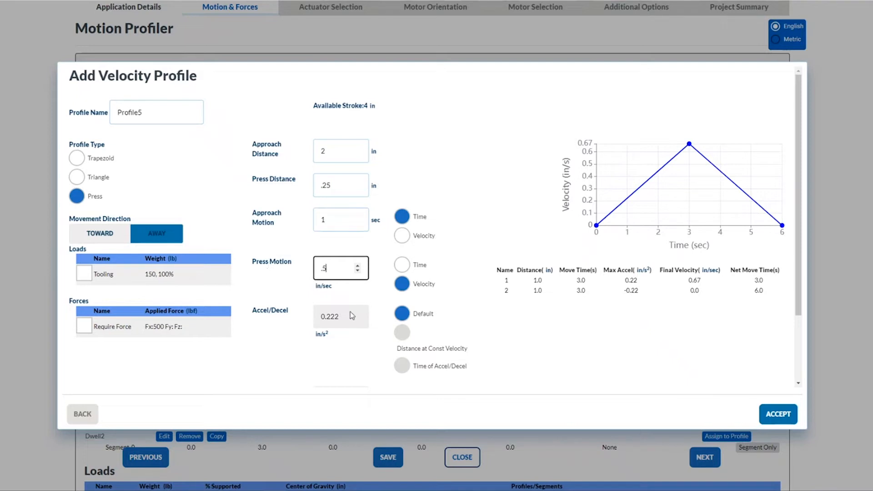
{"action": "left_click", "coordinate": [541, 348]}
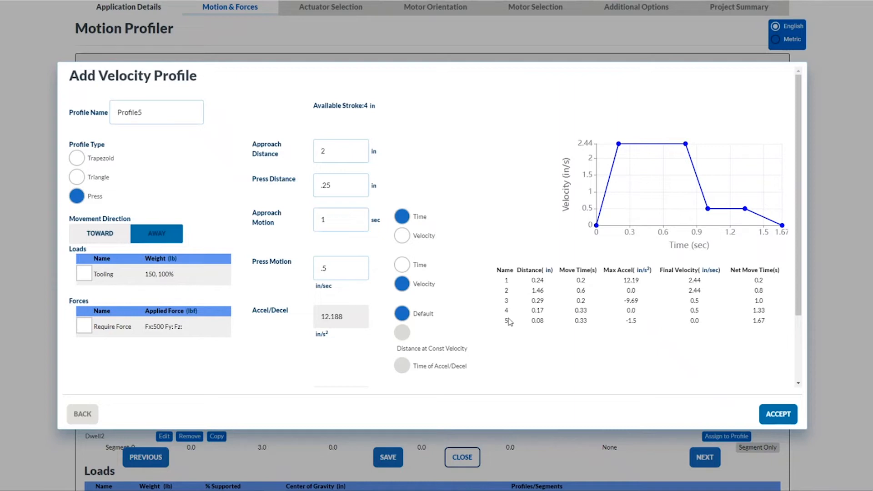
{"action": "left_click", "coordinate": [779, 412]}
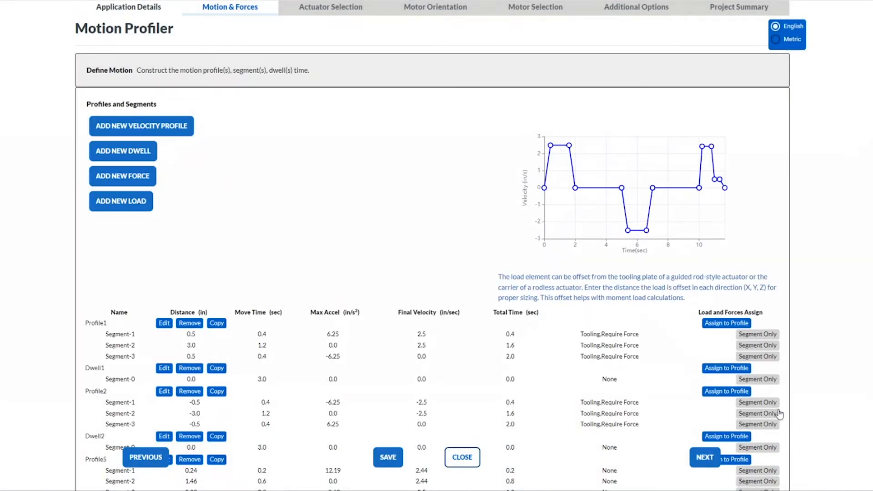
- Assign the Require Force to Segment-4 only of the new press profile
{"action": "mouse_move", "coordinate": [602, 206]}
{"action": "scroll", "coordinate": [484, 262], "scroll_direction": "down", "scroll_amount": 5}
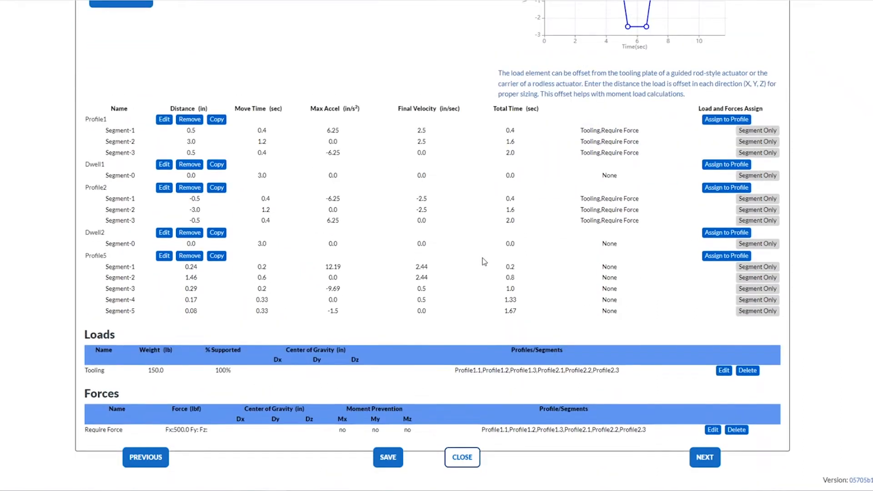
{"action": "scroll", "coordinate": [534, 249], "scroll_direction": "up", "scroll_amount": 2}
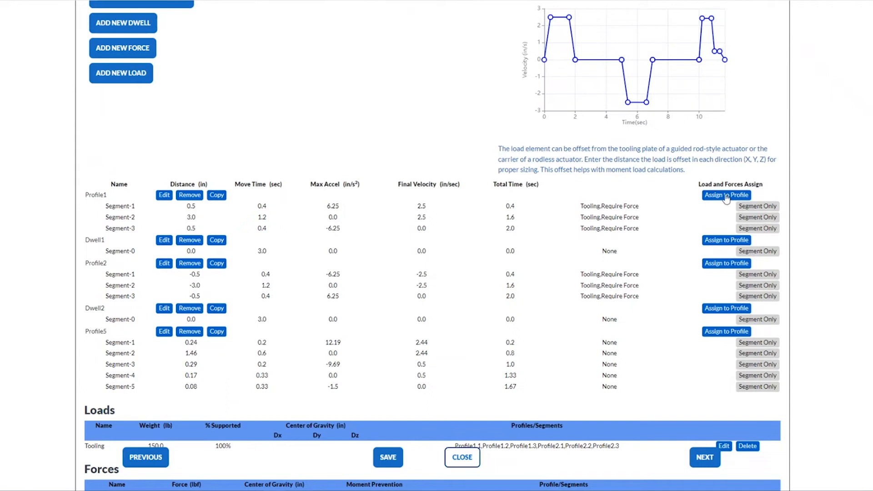
{"action": "mouse_move", "coordinate": [697, 63]}
{"action": "scroll", "coordinate": [262, 337], "scroll_direction": "down", "scroll_amount": 3}
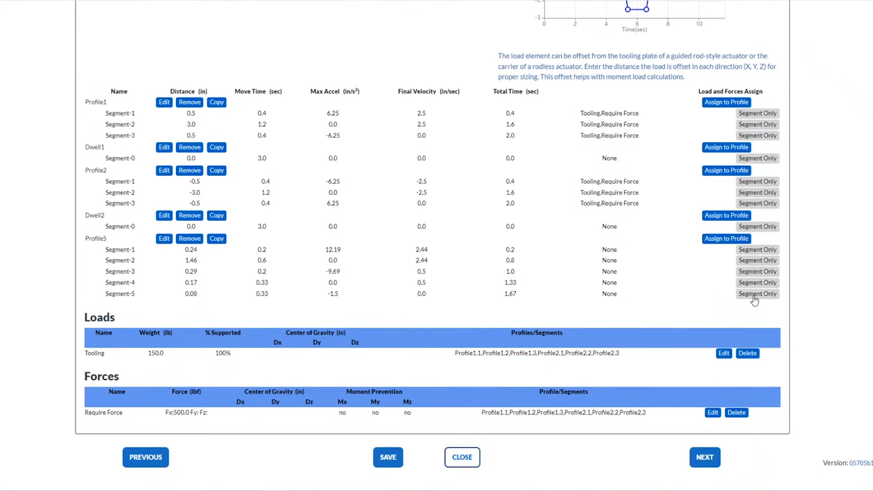
{"action": "left_click", "coordinate": [757, 283]}
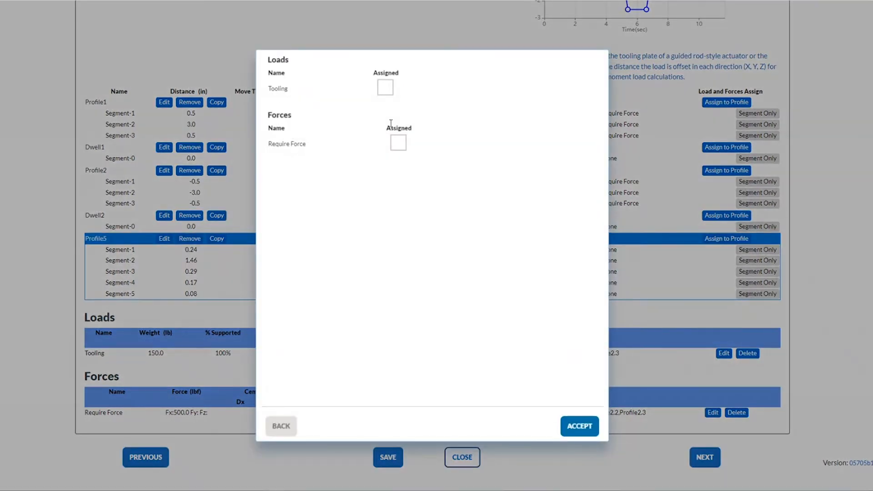
{"action": "left_click", "coordinate": [403, 146]}
{"action": "left_click", "coordinate": [579, 426]}
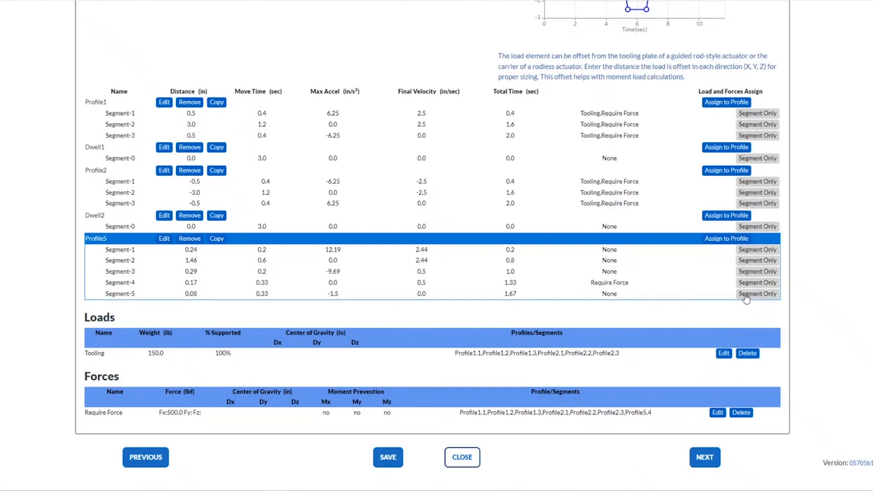
- Assign the Require Force to Segment-5 only of the new press profile
{"action": "left_click", "coordinate": [746, 295]}
{"action": "left_click", "coordinate": [398, 143]}
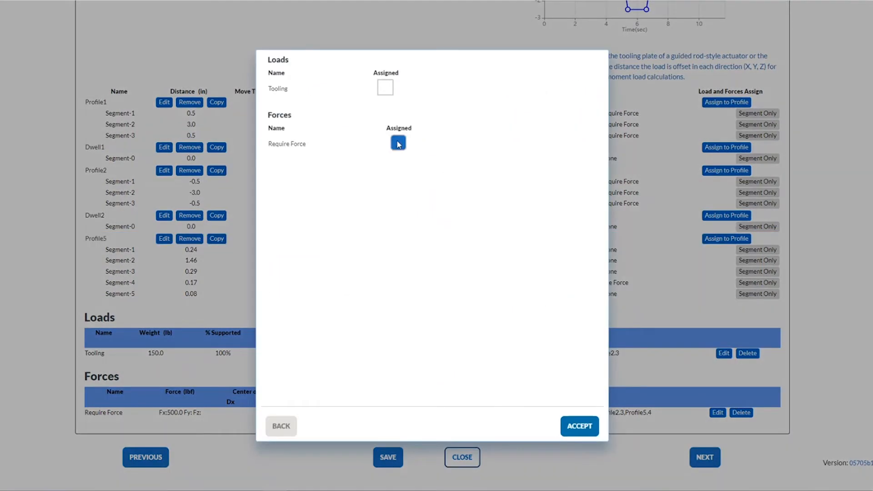
{"action": "left_click", "coordinate": [572, 424]}
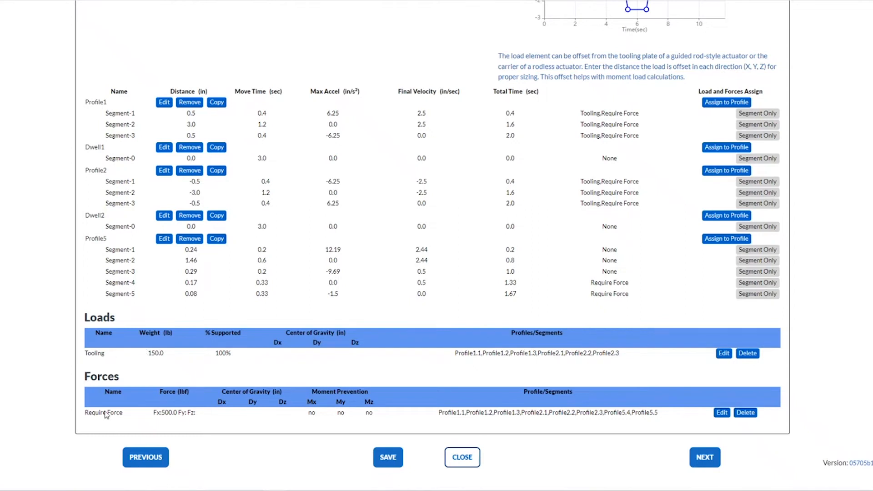
- Add guides to prevent deflection to the Require Force and accept the force
{"action": "left_click", "coordinate": [722, 414]}
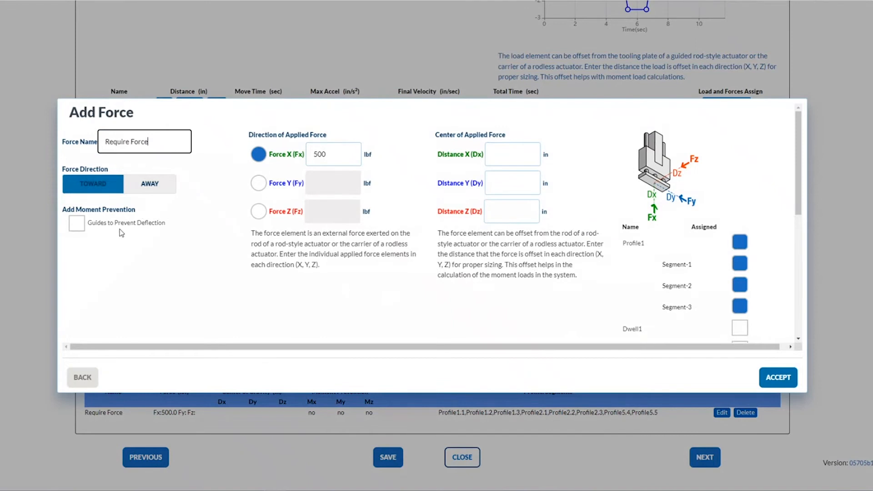
{"action": "left_click", "coordinate": [77, 225]}
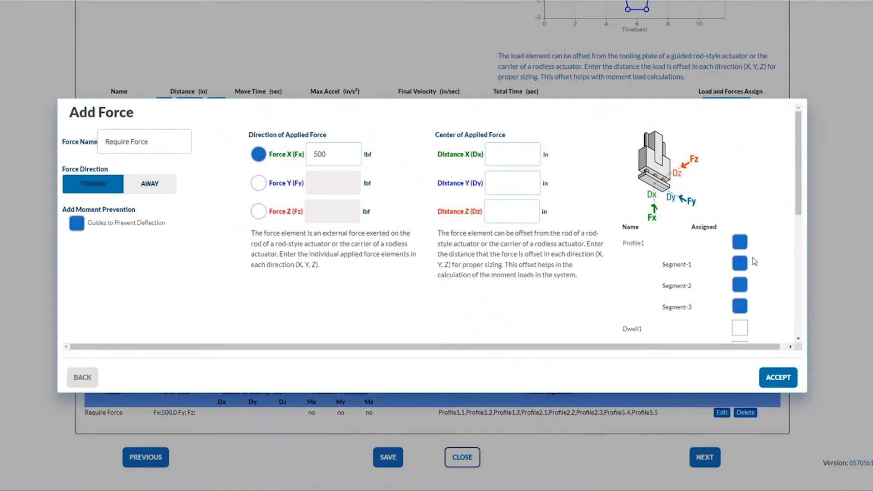
{"action": "scroll", "coordinate": [806, 213], "scroll_direction": "down", "scroll_amount": 2}
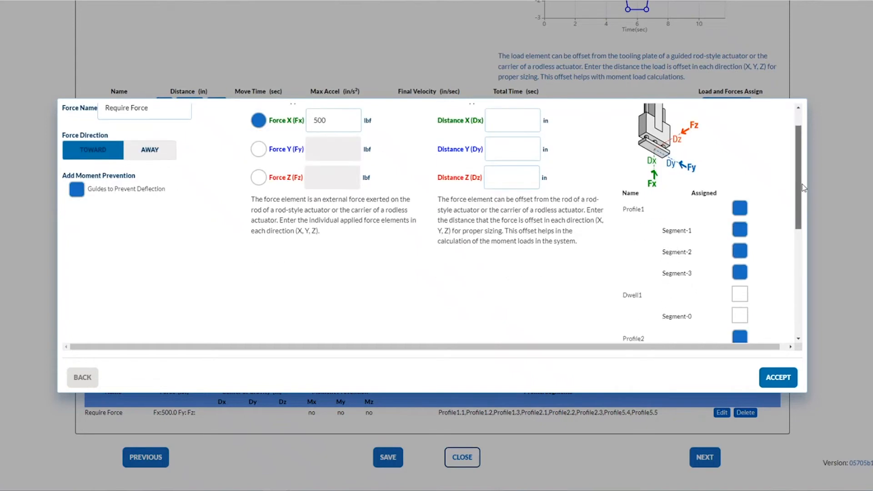
{"action": "scroll", "coordinate": [806, 211], "scroll_direction": "down", "scroll_amount": 5}
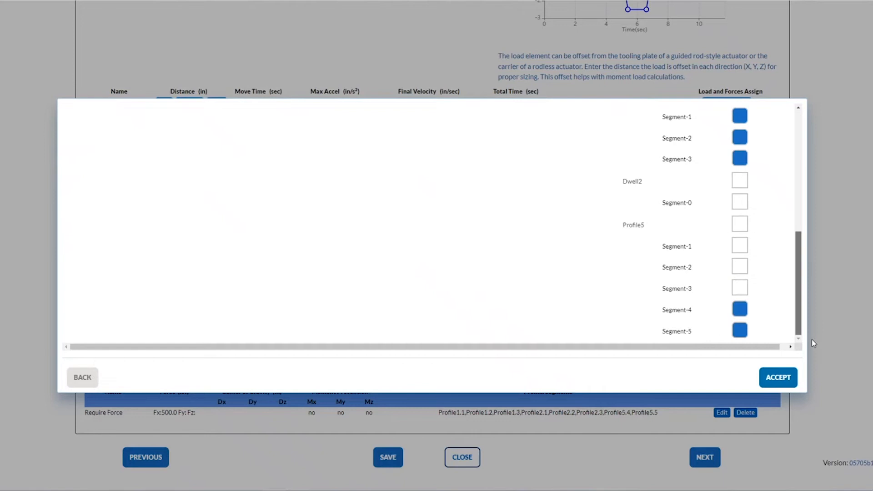
{"action": "scroll", "coordinate": [804, 312], "scroll_direction": "up", "scroll_amount": 7}
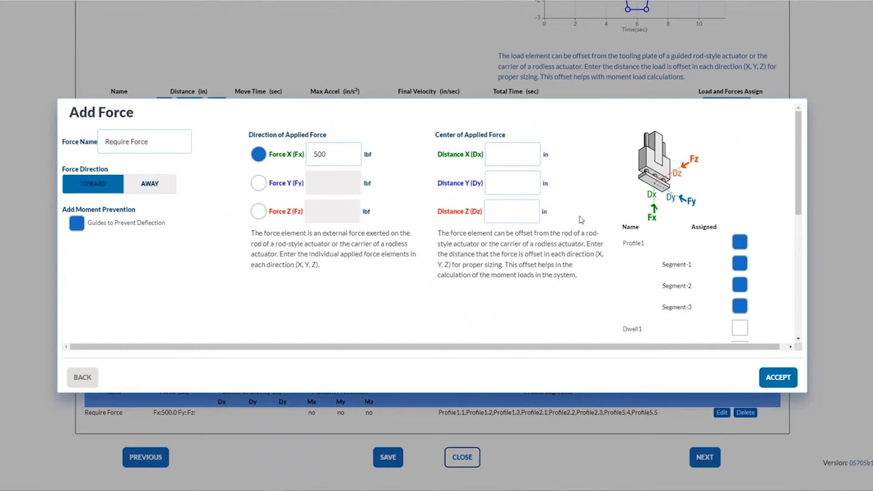
{"action": "left_click", "coordinate": [778, 378]}
- Reorder the motion sequence by moving Profile5 to the start and Profile1 to the end
{"action": "scroll", "coordinate": [497, 456], "scroll_direction": "up", "scroll_amount": 5}
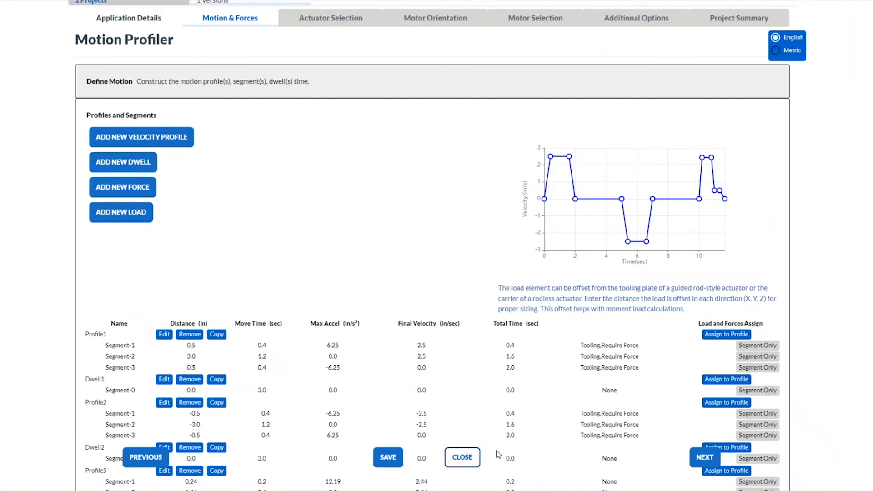
{"action": "scroll", "coordinate": [509, 368], "scroll_direction": "down", "scroll_amount": 3}
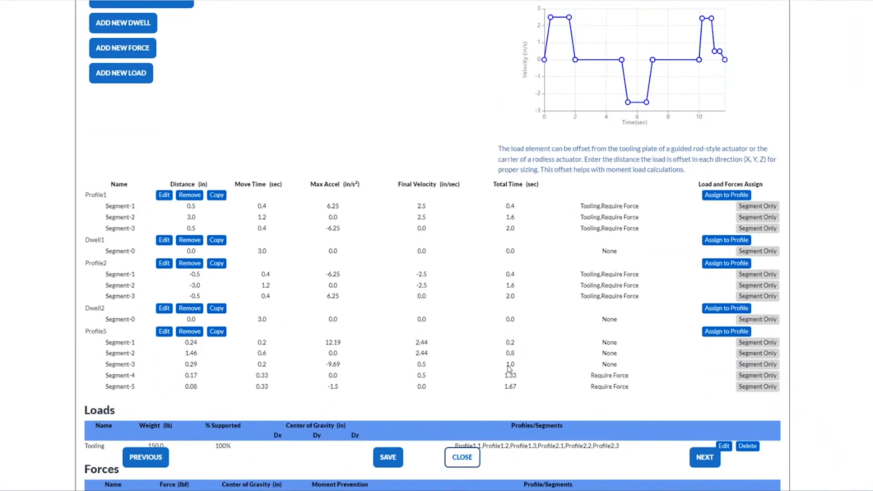
{"action": "scroll", "coordinate": [509, 368], "scroll_direction": "down", "scroll_amount": 2}
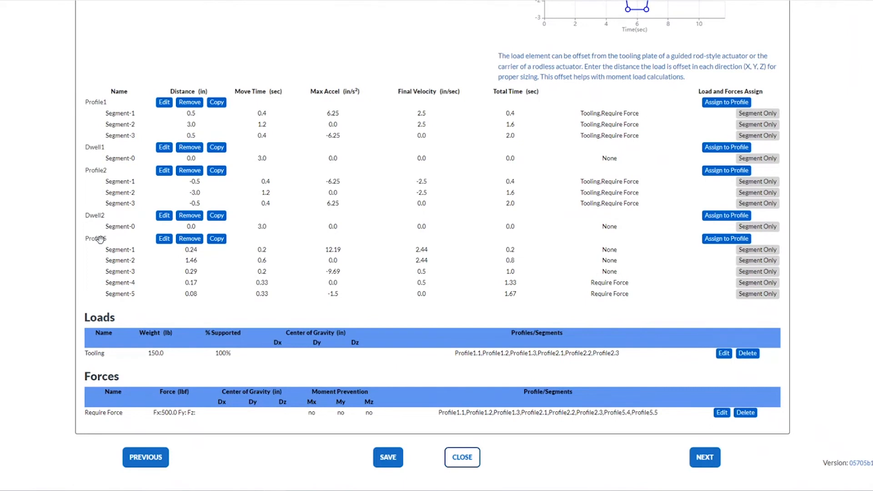
{"action": "left_click_drag", "start_coordinate": [100, 240], "coordinate": [85, 98]}
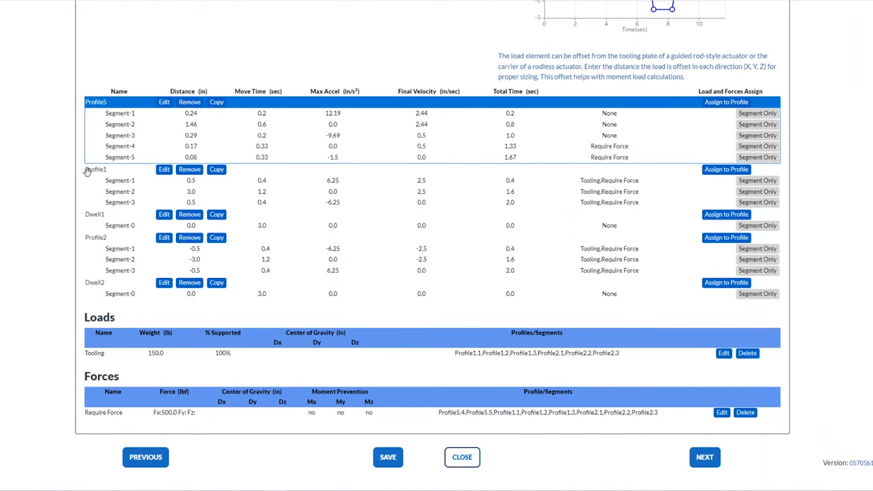
{"action": "left_click_drag", "start_coordinate": [88, 170], "coordinate": [78, 284]}
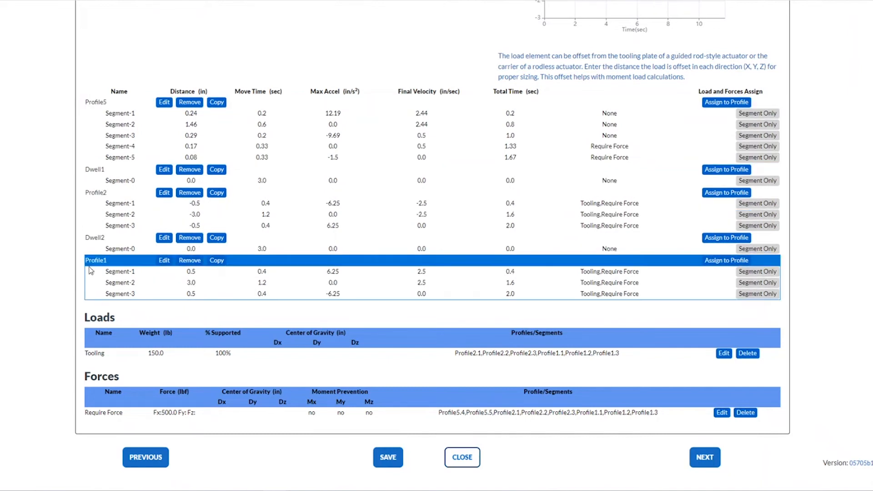
- Copy the Profile5 press profile and paste four copies of it into the motion sequence
{"action": "scroll", "coordinate": [387, 282], "scroll_direction": "up", "scroll_amount": 4}
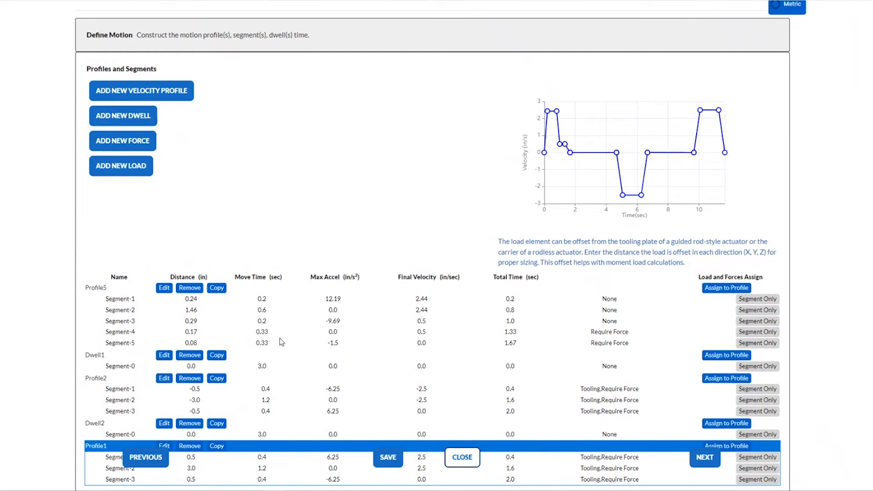
{"action": "left_click", "coordinate": [102, 287]}
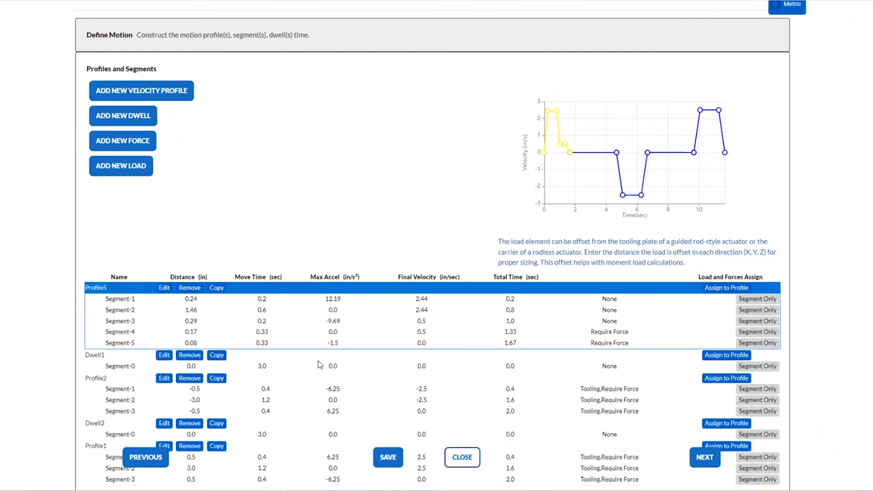
{"action": "left_click", "coordinate": [217, 290]}
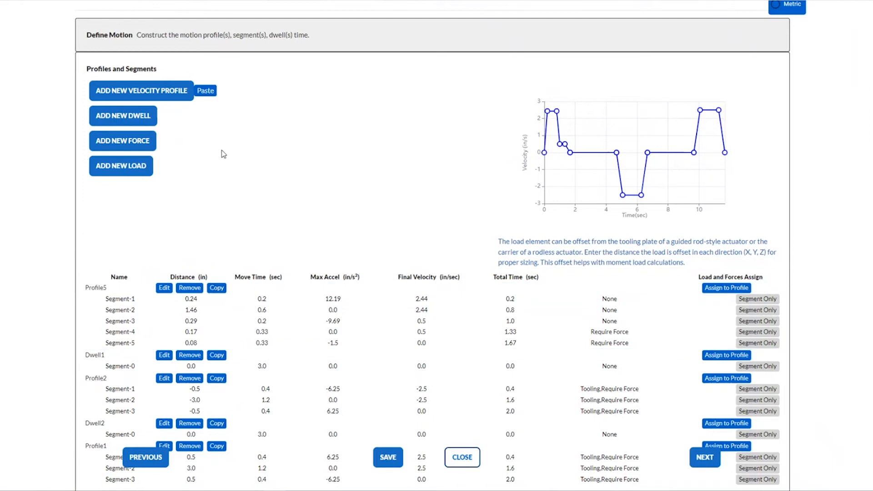
{"action": "left_click", "coordinate": [211, 94]}
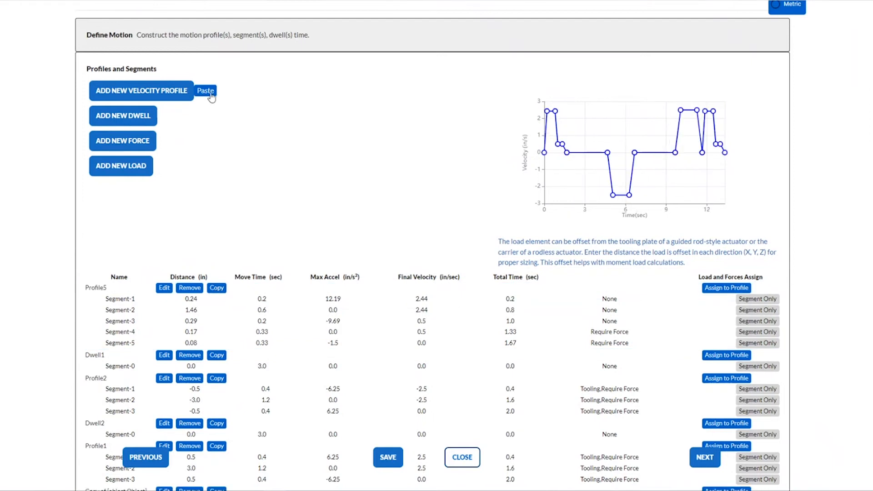
{"action": "left_click", "coordinate": [210, 94]}
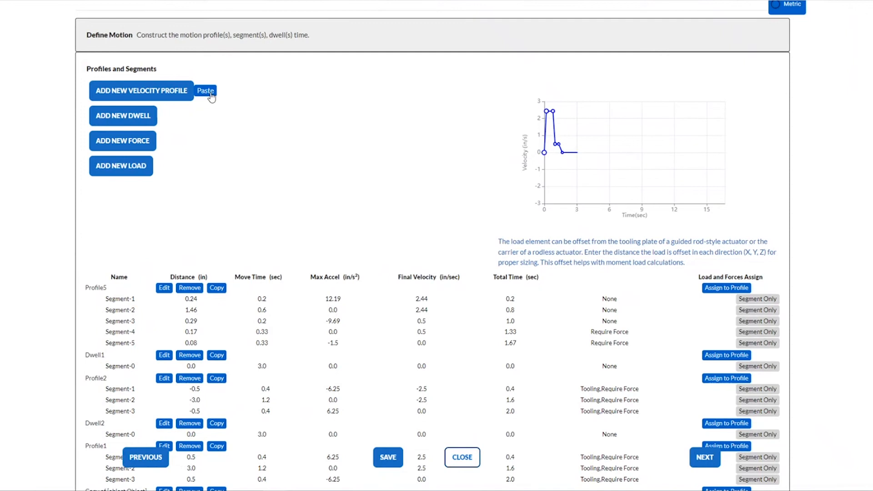
{"action": "left_click", "coordinate": [211, 94]}
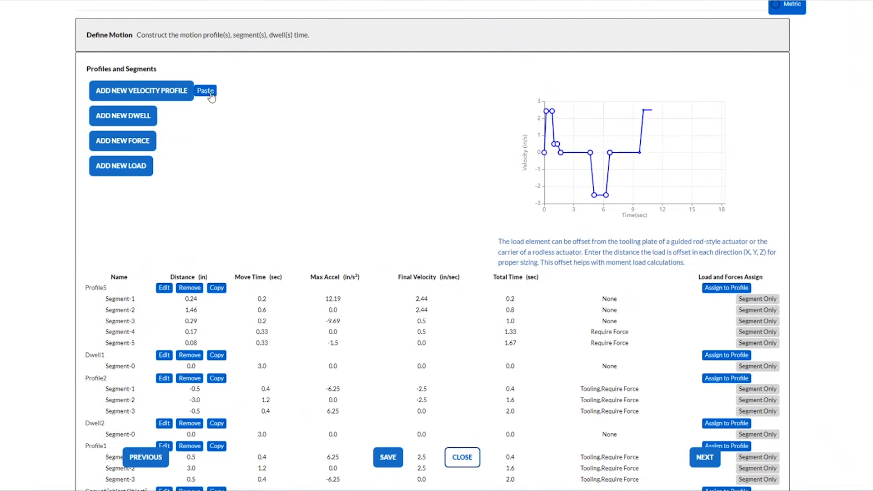
{"action": "scroll", "coordinate": [248, 314], "scroll_direction": "down", "scroll_amount": 3}
{"action": "scroll", "coordinate": [250, 365], "scroll_direction": "down", "scroll_amount": 3}
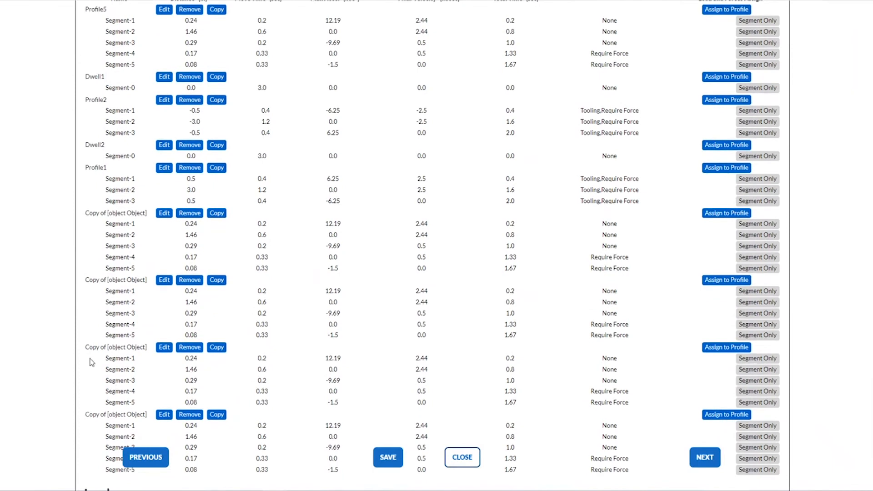
- Move one pasted copy to the start of the sequence and Profile1 down to just before the last copy
{"action": "left_click_drag", "start_coordinate": [101, 306], "coordinate": [95, 35]}
{"action": "left_click_drag", "start_coordinate": [92, 235], "coordinate": [97, 353]}
{"action": "scroll", "coordinate": [97, 354], "scroll_direction": "up", "scroll_amount": 5}
{"action": "scroll", "coordinate": [99, 354], "scroll_direction": "up", "scroll_amount": 3}
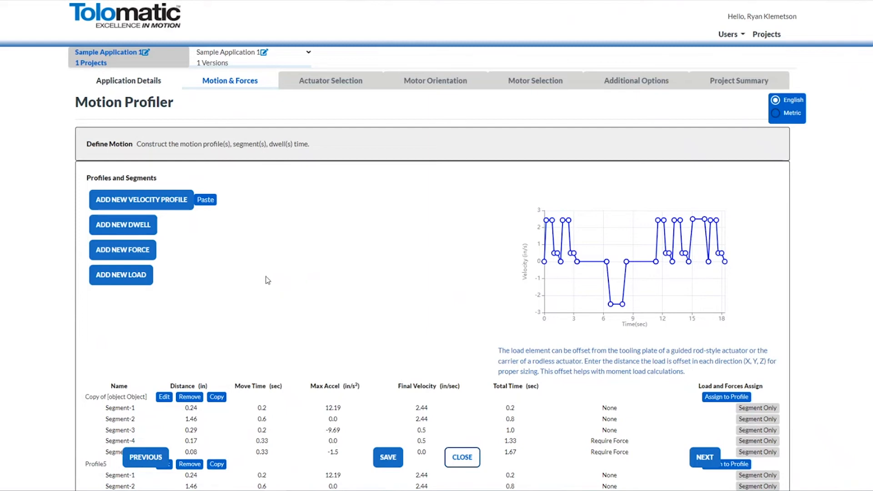
- Remove all the pasted copies of Profile5 from the motion sequence
{"action": "scroll", "coordinate": [267, 279], "scroll_direction": "down", "scroll_amount": 3}
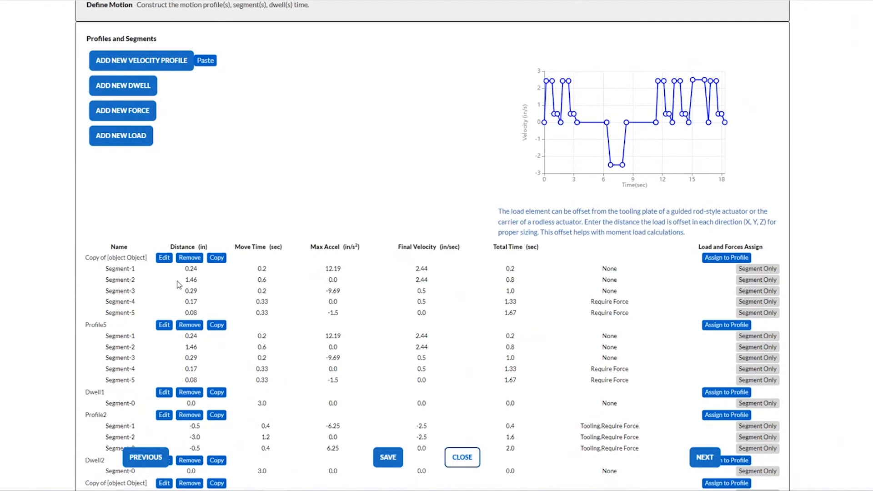
{"action": "left_click", "coordinate": [190, 257]}
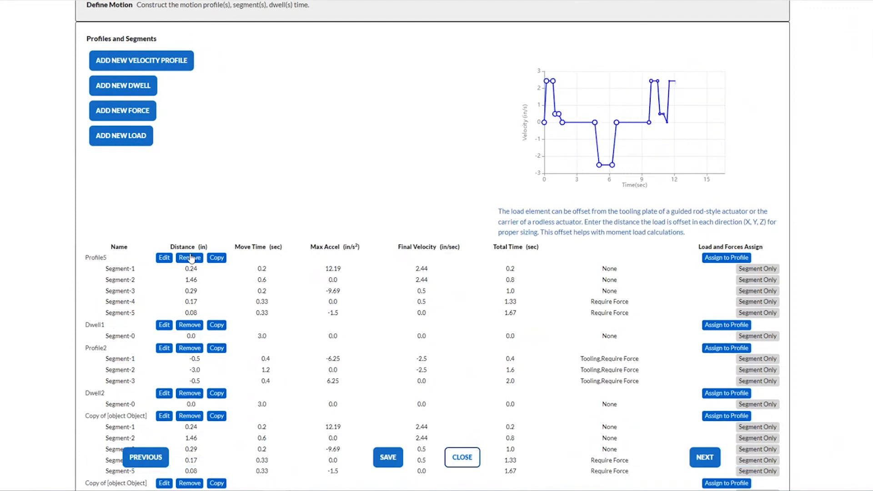
{"action": "scroll", "coordinate": [190, 366], "scroll_direction": "down", "scroll_amount": 3}
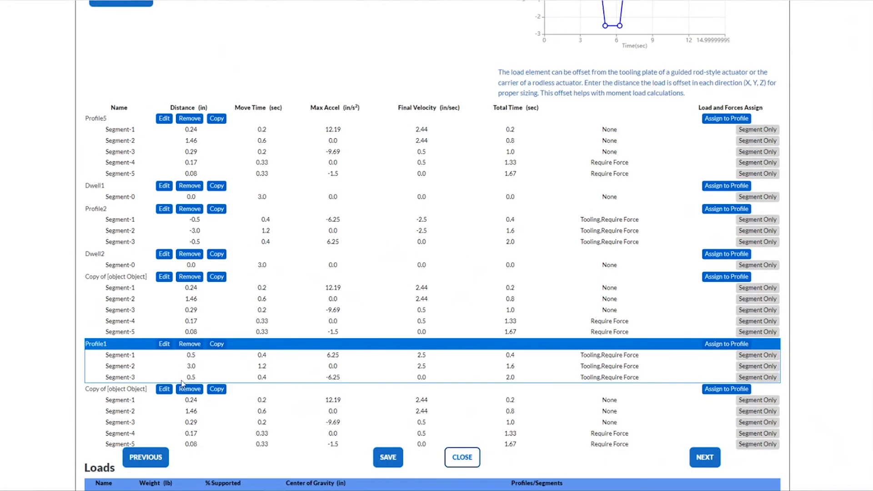
{"action": "left_click", "coordinate": [181, 389]}
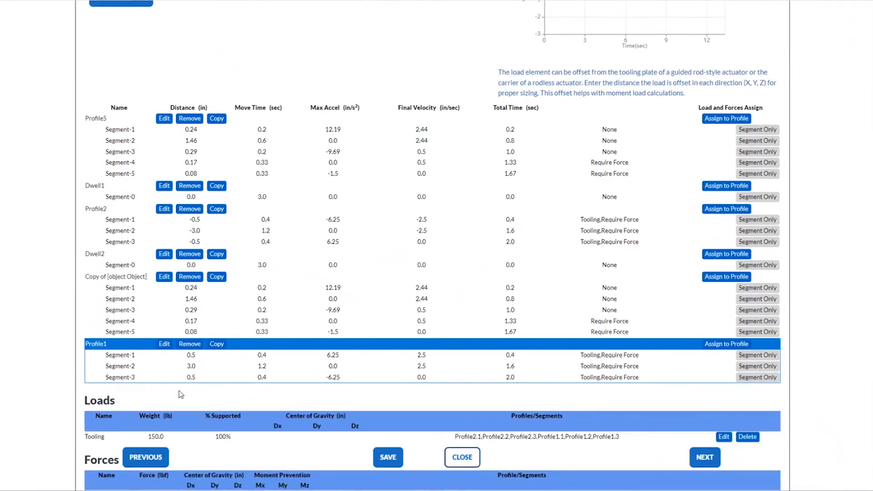
{"action": "left_click", "coordinate": [189, 277]}
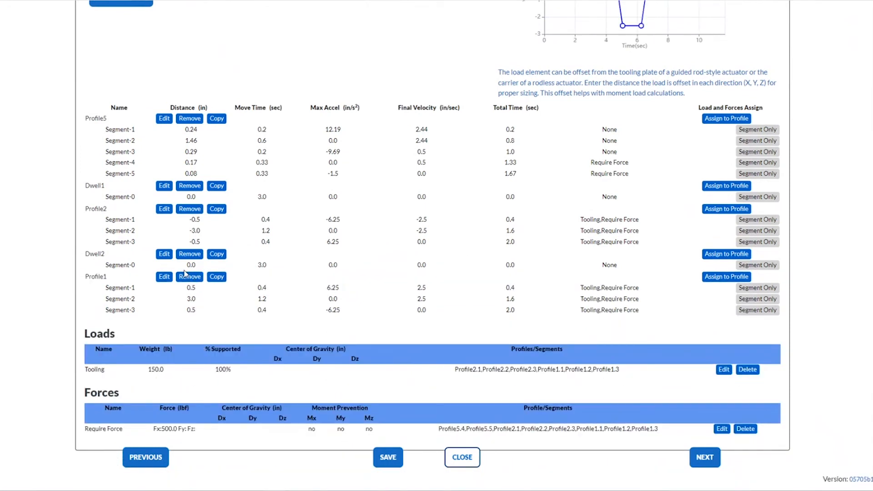
- Remove Profile5 and move Profile1 back to the start of the motion sequence
{"action": "scroll", "coordinate": [109, 299], "scroll_direction": "up", "scroll_amount": 5}
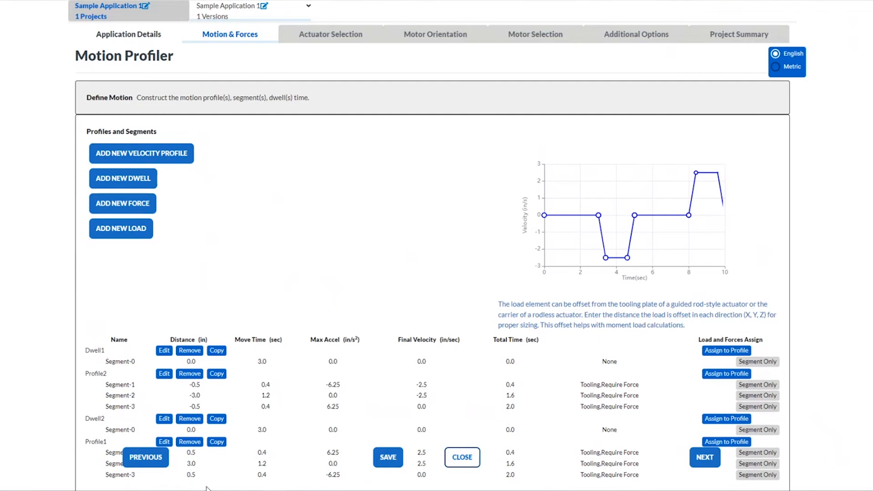
{"action": "scroll", "coordinate": [200, 465], "scroll_direction": "down", "scroll_amount": 4}
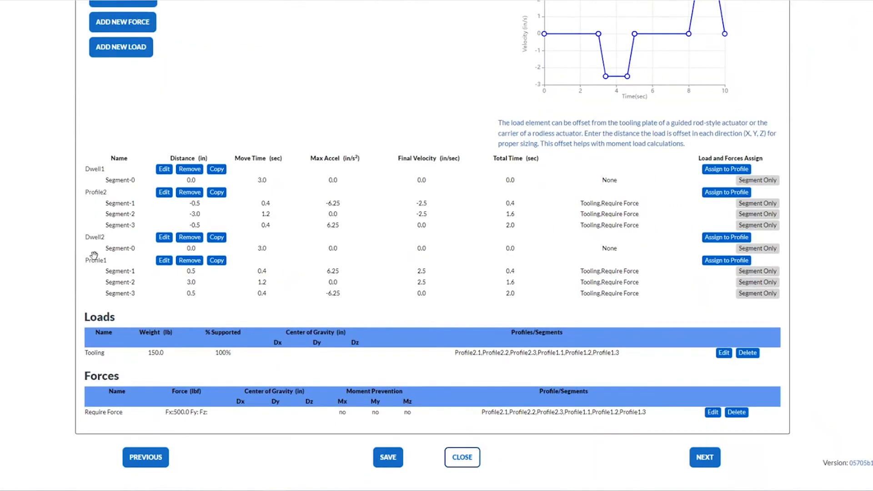
{"action": "left_click_drag", "start_coordinate": [97, 253], "coordinate": [98, 168]}
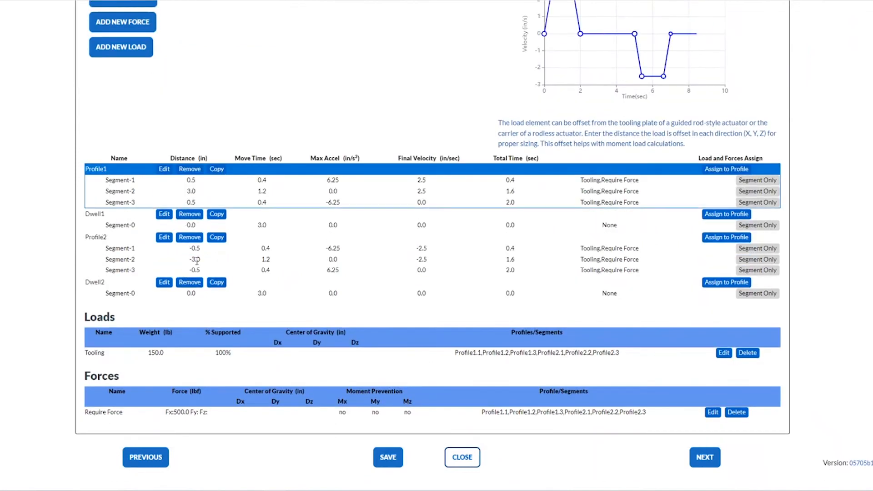
- Add a new load named Second Tool with a weight of 200 lb and guides to prevent deflection
{"action": "scroll", "coordinate": [308, 257], "scroll_direction": "up", "scroll_amount": 2}
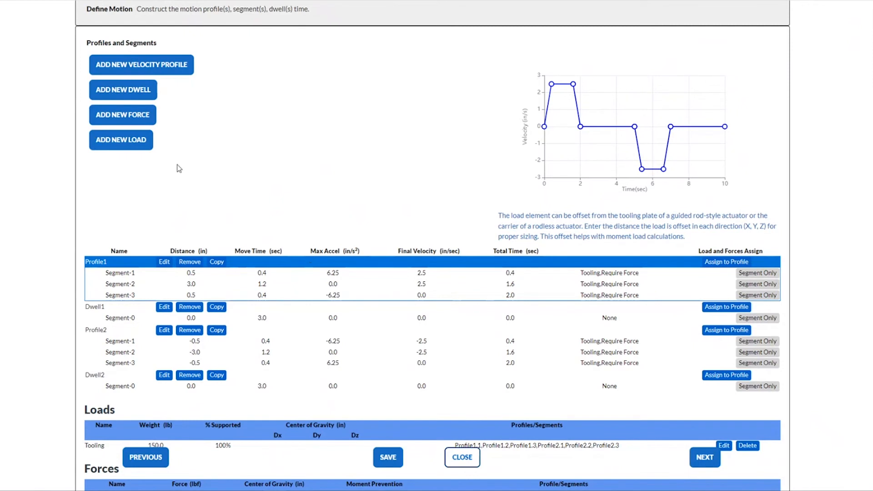
{"action": "left_click", "coordinate": [118, 141]}
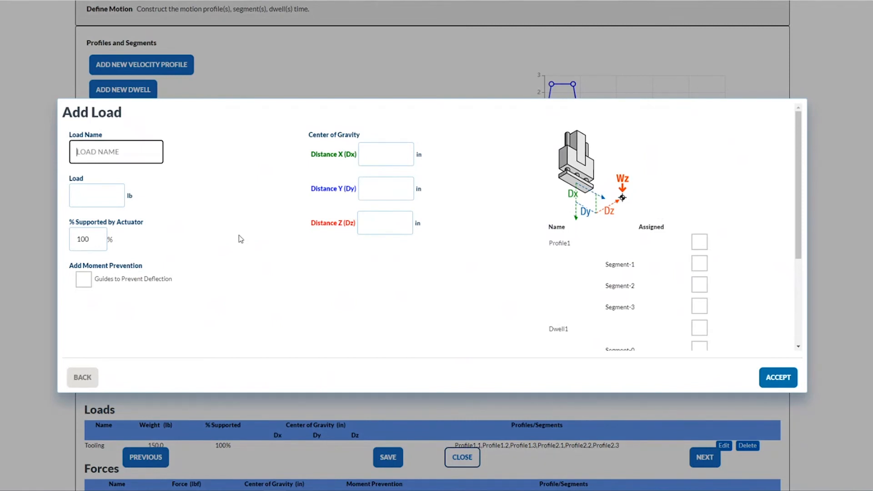
{"action": "type", "text": "Second Tool"}
{"action": "key", "text": "Tab"}
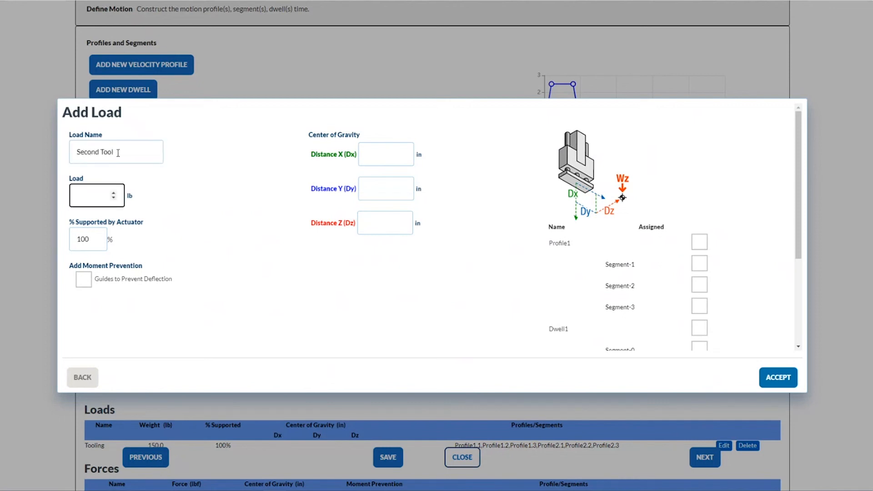
{"action": "type", "text": "200"}
{"action": "left_click", "coordinate": [84, 280]}
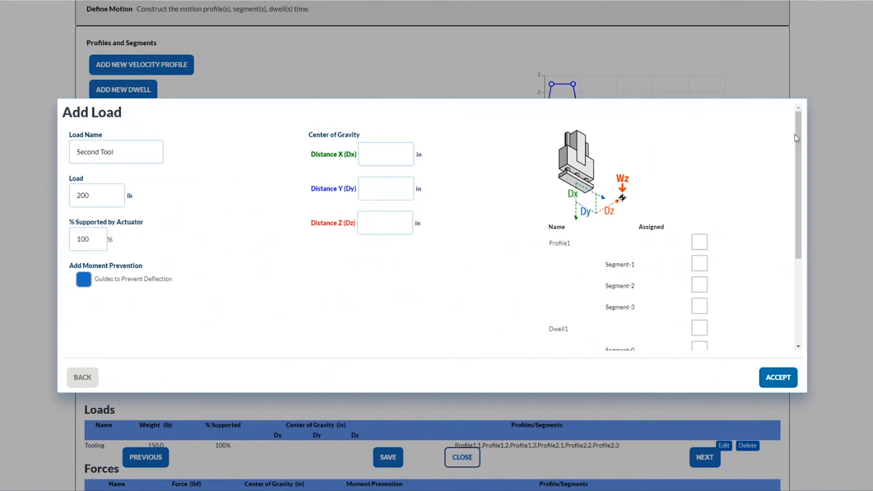
- Assign the Second Tool load to all segments of Profile1 and accept the load
{"action": "left_click_drag", "start_coordinate": [797, 137], "coordinate": [810, 178]}
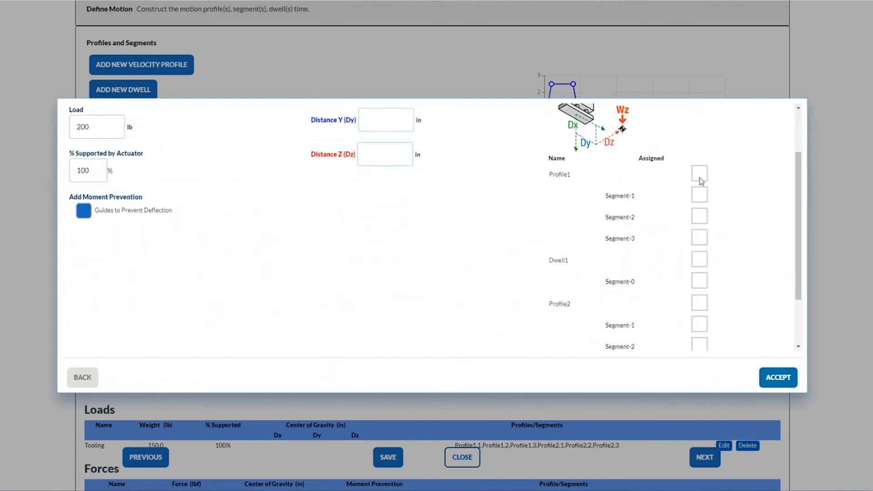
{"action": "left_click", "coordinate": [700, 178]}
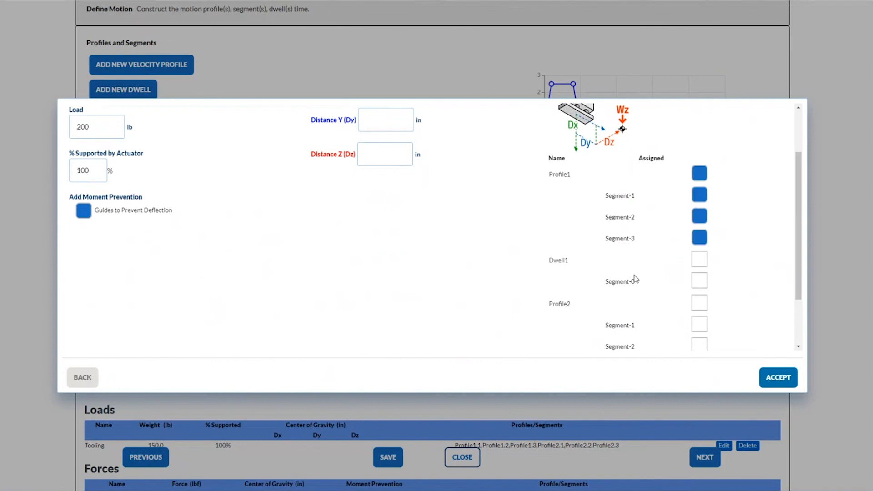
{"action": "left_click", "coordinate": [701, 176]}
{"action": "left_click", "coordinate": [702, 239]}
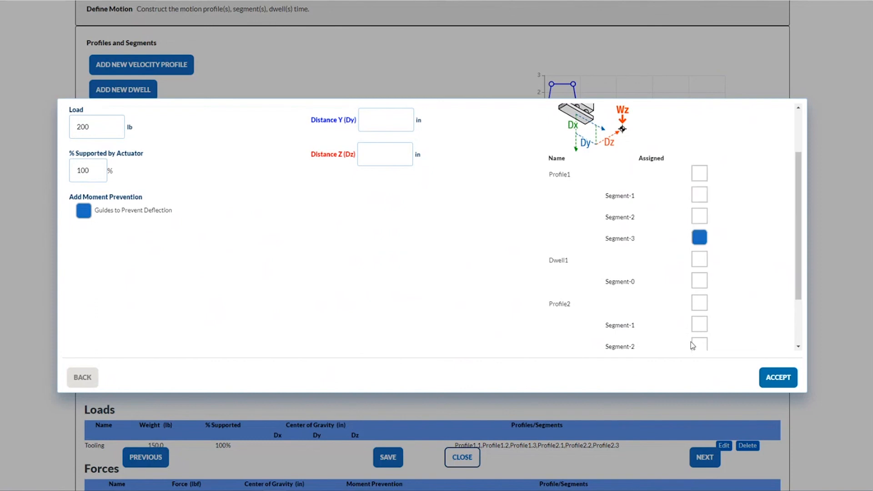
{"action": "left_click", "coordinate": [697, 282]}
{"action": "left_click", "coordinate": [697, 282]}
{"action": "scroll", "coordinate": [685, 329], "scroll_direction": "down", "scroll_amount": 2}
{"action": "scroll", "coordinate": [684, 329], "scroll_direction": "up", "scroll_amount": 4}
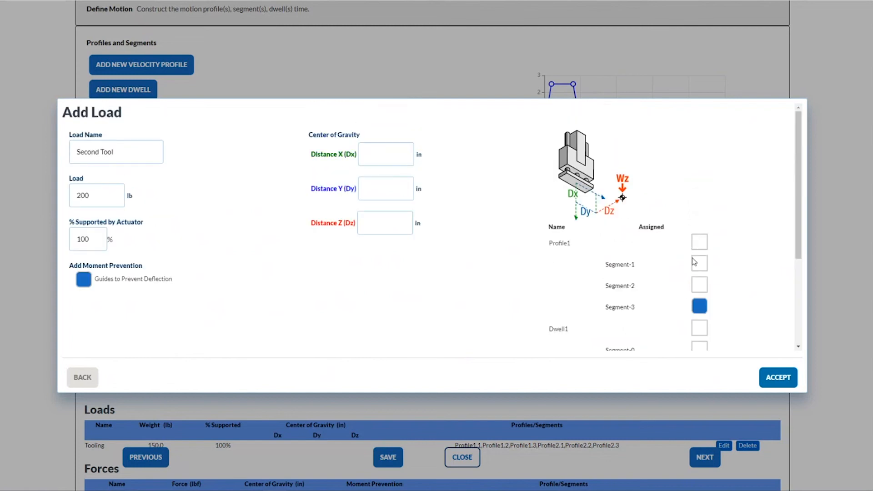
{"action": "left_click", "coordinate": [702, 247]}
{"action": "left_click", "coordinate": [779, 377]}
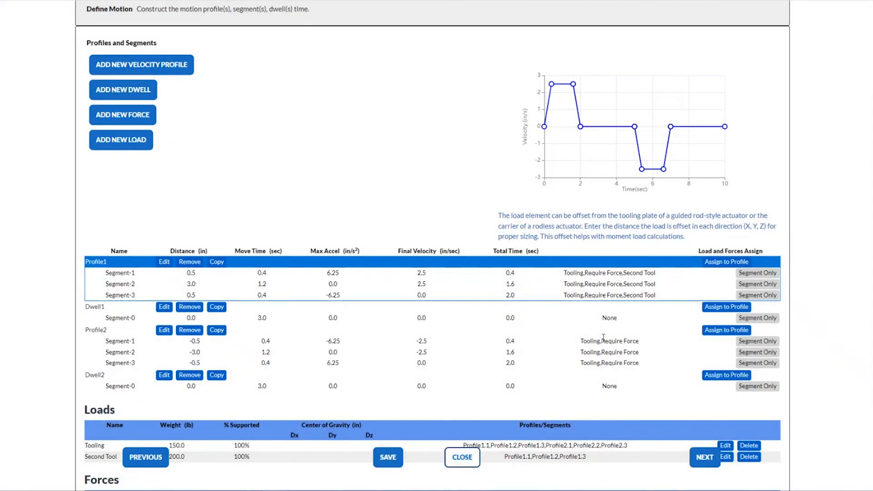
- Review the load and force assignments and inspect the time and velocity values at the points of the motion graph
{"action": "scroll", "coordinate": [577, 350], "scroll_direction": "down", "scroll_amount": 2}
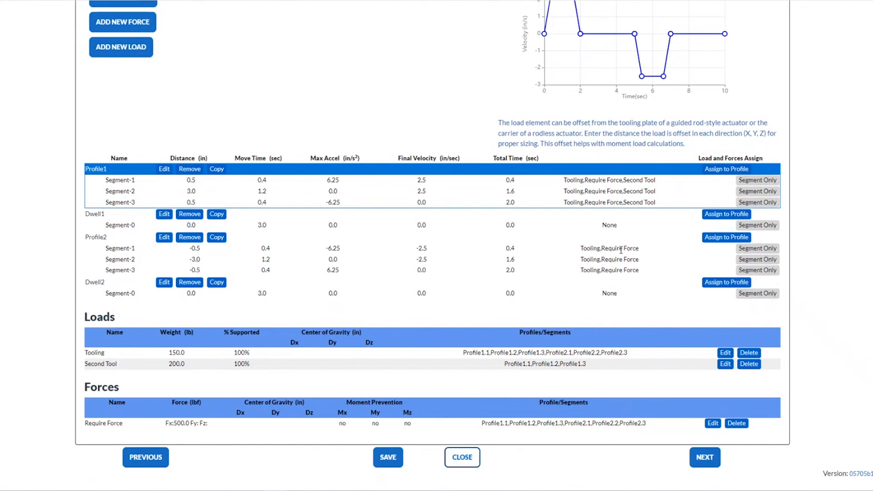
{"action": "scroll", "coordinate": [620, 250], "scroll_direction": "up", "scroll_amount": 3}
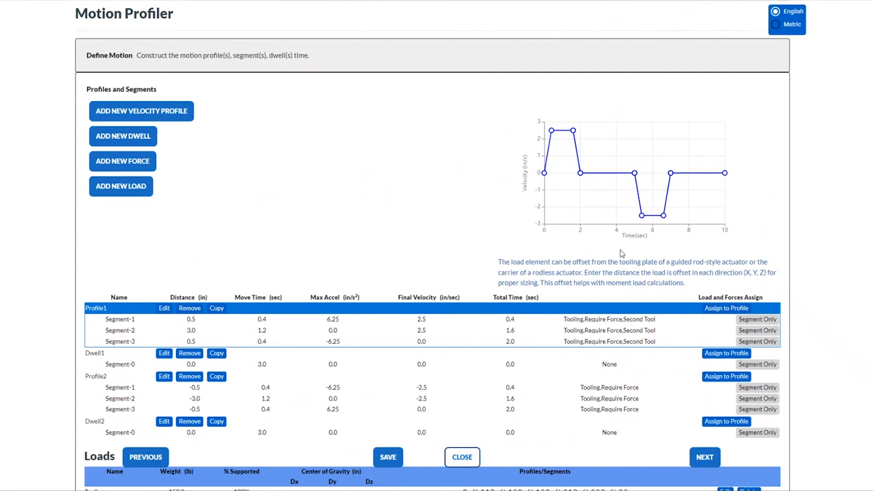
{"action": "mouse_move", "coordinate": [544, 175]}
{"action": "mouse_move", "coordinate": [552, 133]}
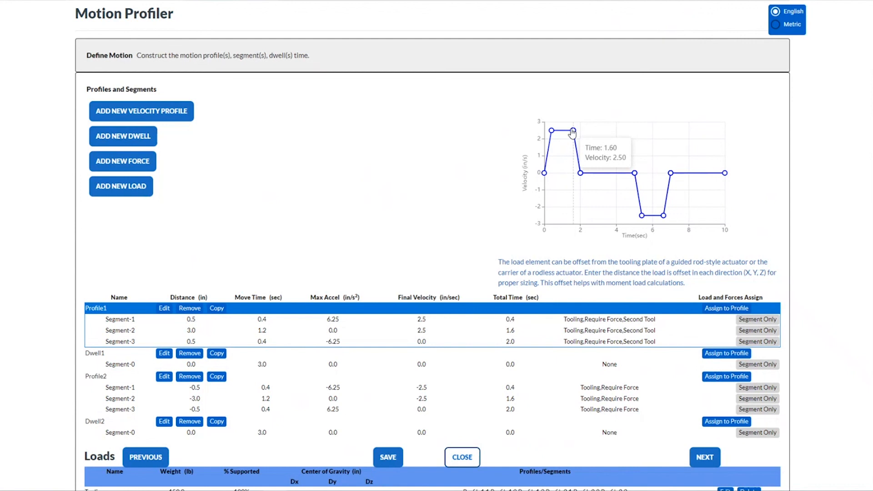
{"action": "mouse_move", "coordinate": [635, 174]}
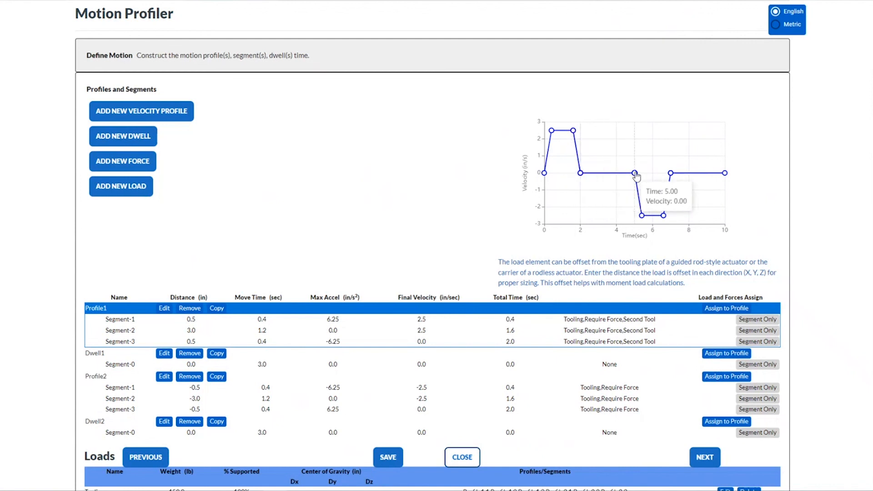
{"action": "mouse_move", "coordinate": [663, 213]}
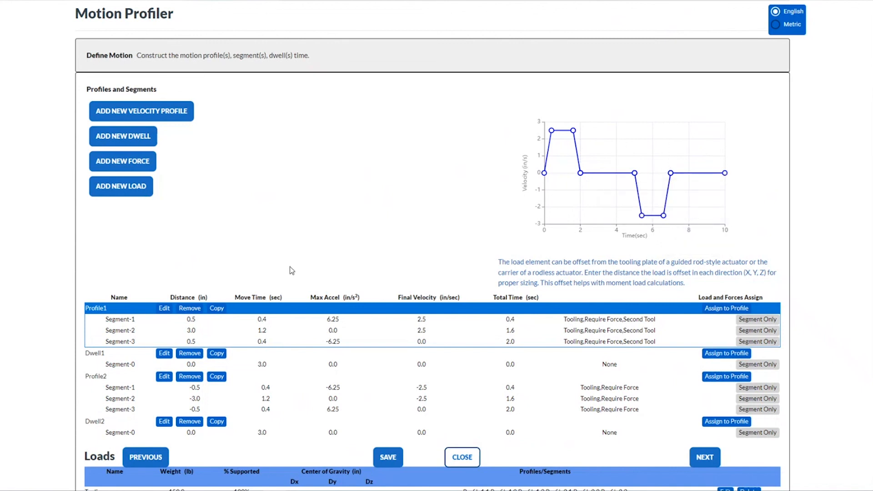
- Switch the units to Metric to review the motion data and the Require Force definition, and return to English units
{"action": "left_click", "coordinate": [776, 26]}
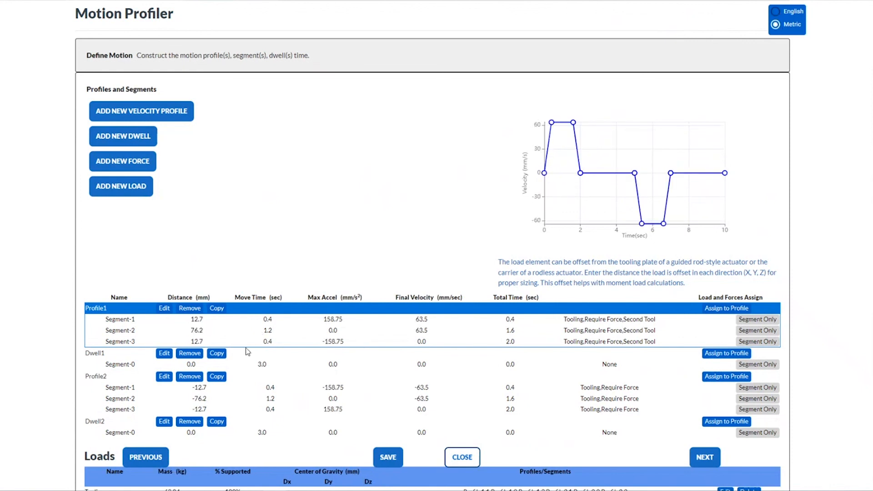
{"action": "scroll", "coordinate": [197, 379], "scroll_direction": "down", "scroll_amount": 3}
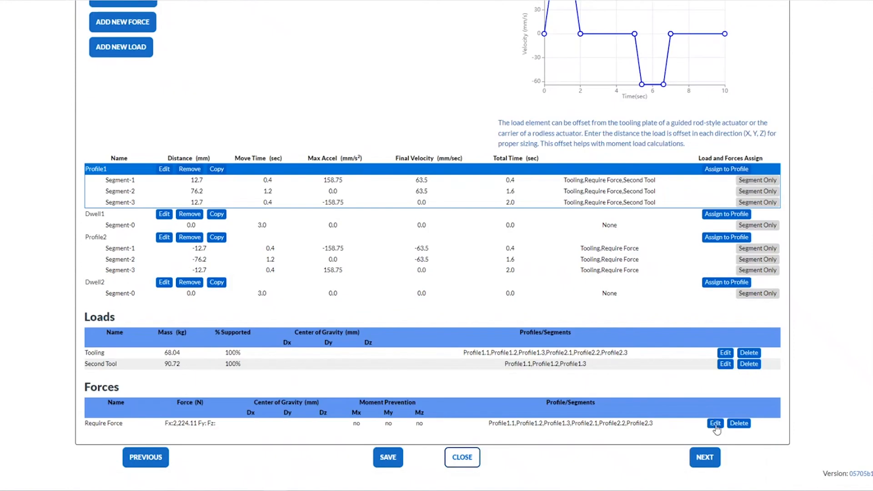
{"action": "left_click", "coordinate": [715, 424]}
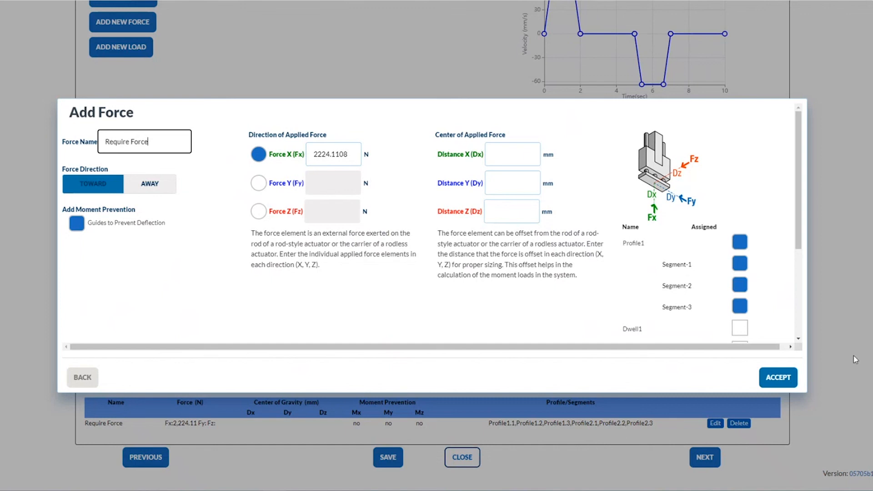
{"action": "left_click", "coordinate": [778, 377]}
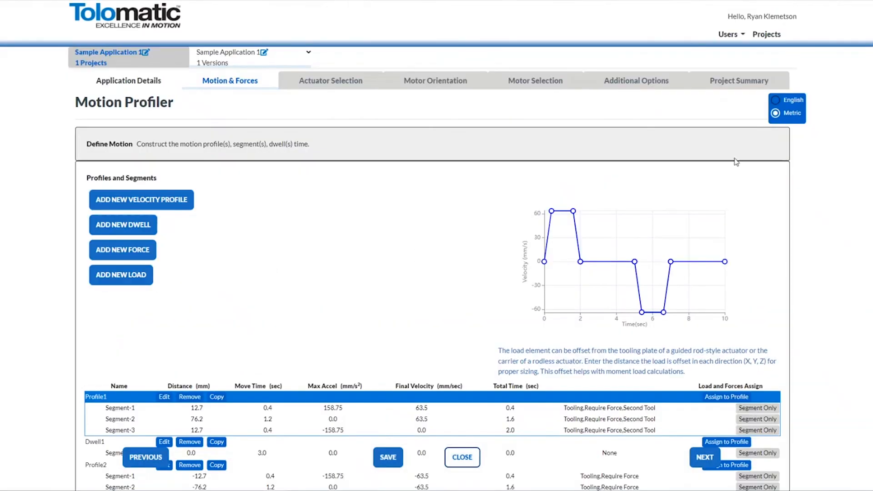
{"action": "left_click", "coordinate": [776, 101]}
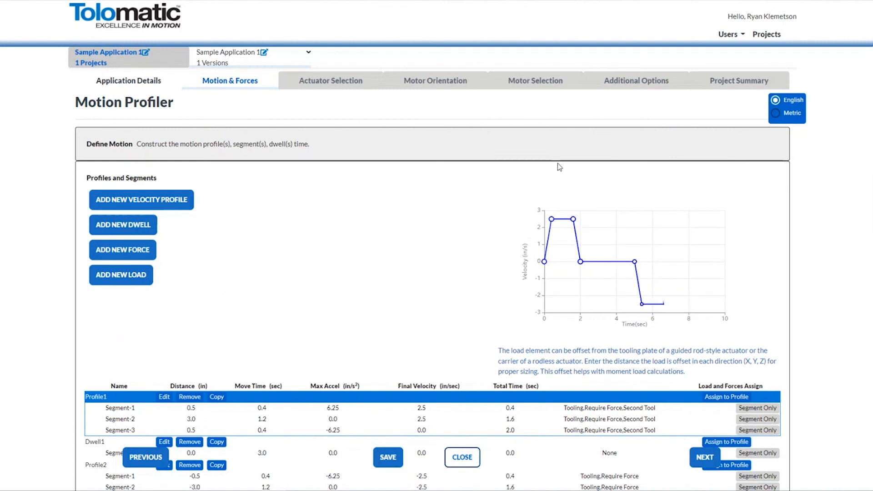